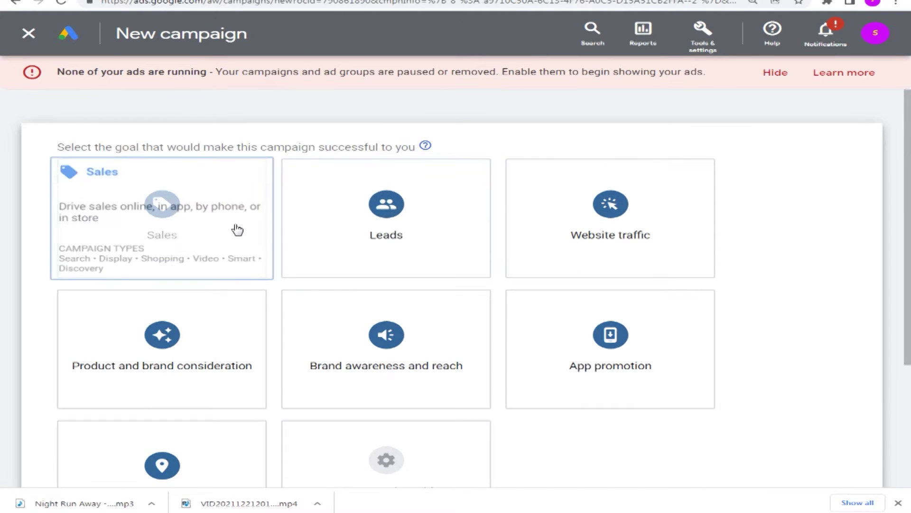
- Start a campaign without a goal's guidance, using the Video campaign type and the Custom video campaign subtype
{"action": "scroll", "coordinate": [332, 309], "scroll_direction": "down", "scroll_amount": 3}
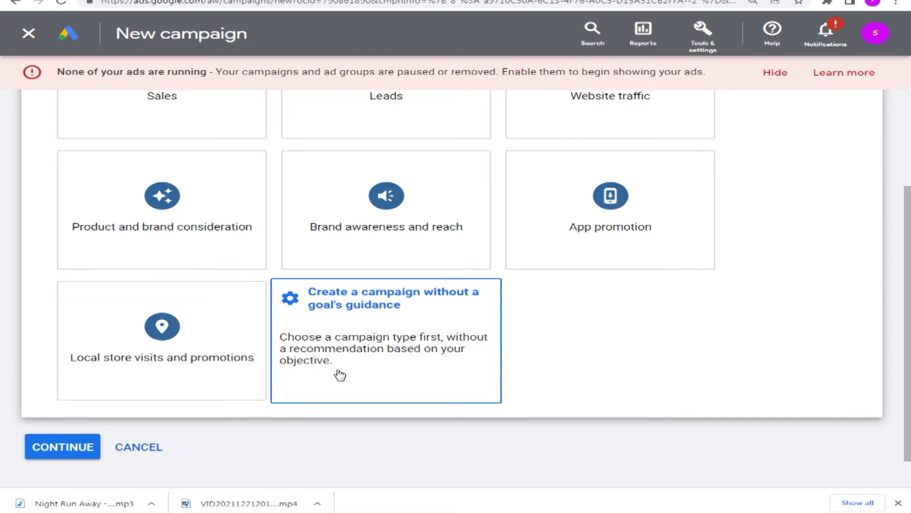
{"action": "scroll", "coordinate": [590, 362], "scroll_direction": "up", "scroll_amount": 2}
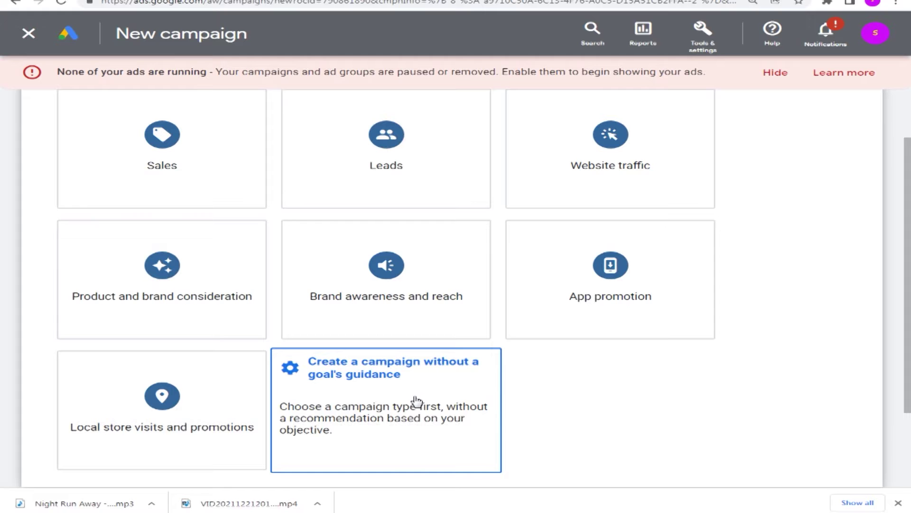
{"action": "scroll", "coordinate": [409, 389], "scroll_direction": "down", "scroll_amount": 2}
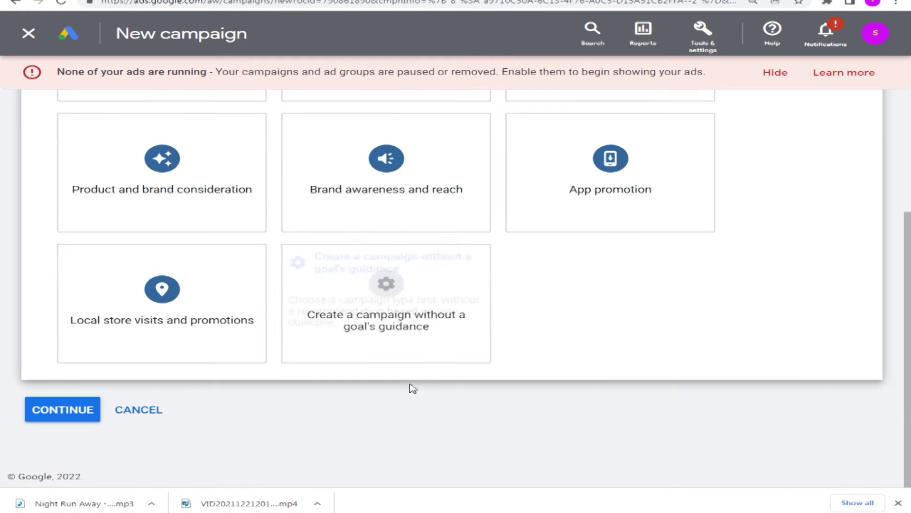
{"action": "left_click", "coordinate": [394, 312]}
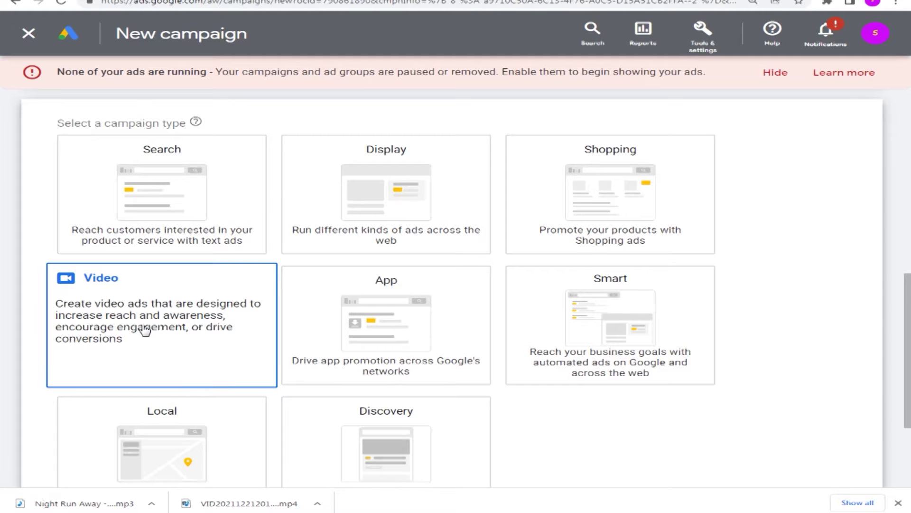
{"action": "left_click", "coordinate": [145, 330]}
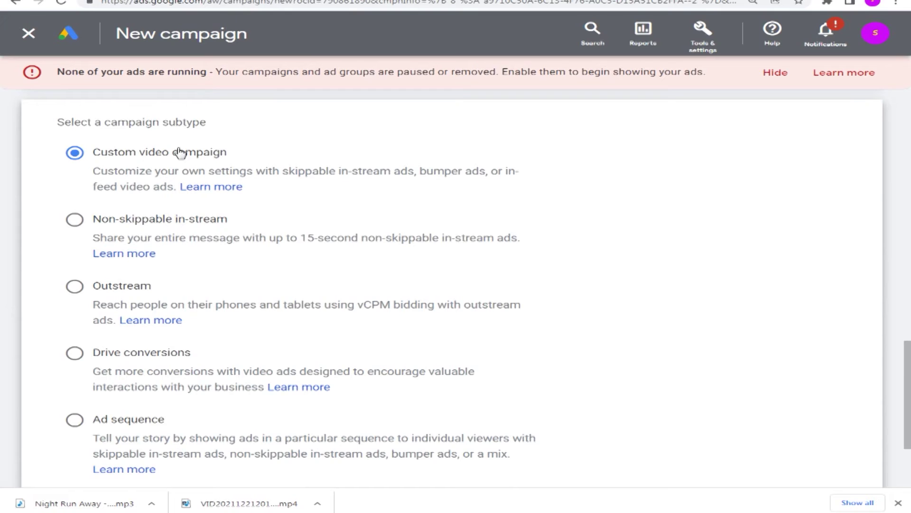
{"action": "scroll", "coordinate": [423, 176], "scroll_direction": "down", "scroll_amount": 3}
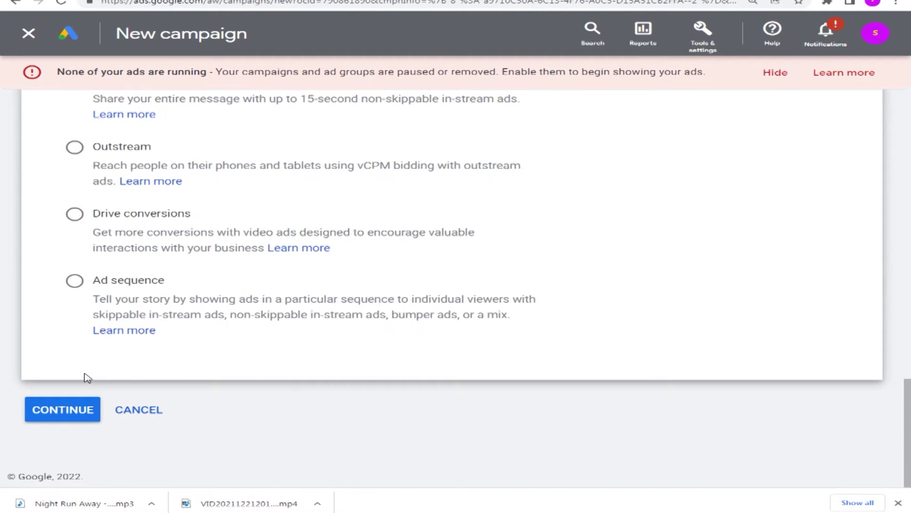
{"action": "left_click", "coordinate": [61, 410]}
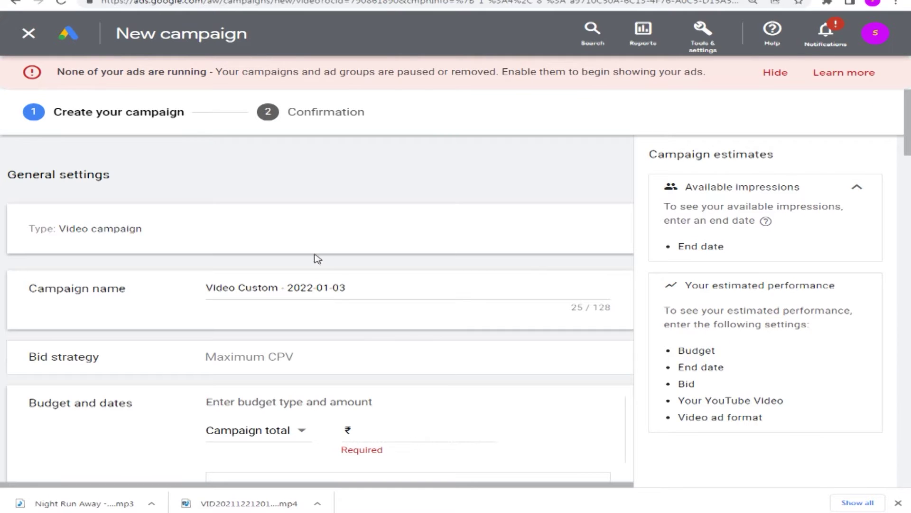
- Replace the default campaign name with "green chicken"
{"action": "left_click", "coordinate": [312, 288]}
{"action": "key", "text": "ctrl+a"}
{"action": "key", "text": "BackSpace"}
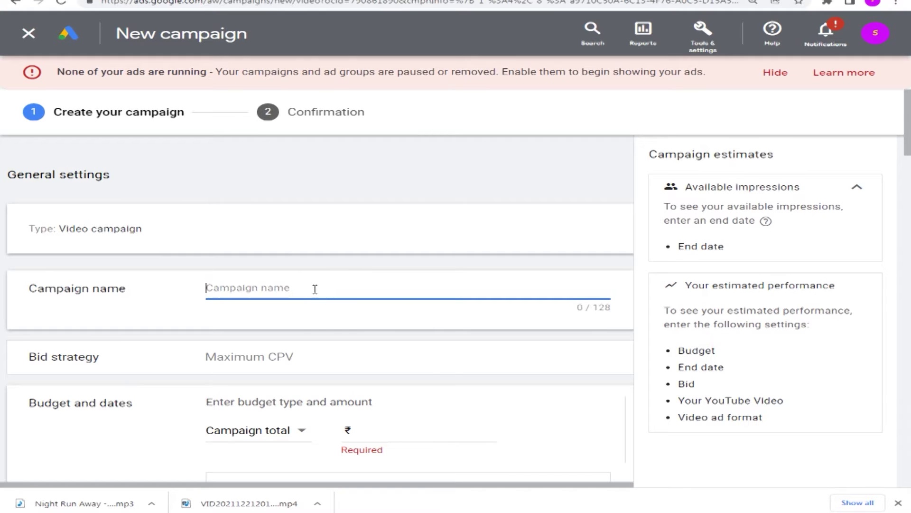
{"action": "type", "text": "green chicken"}
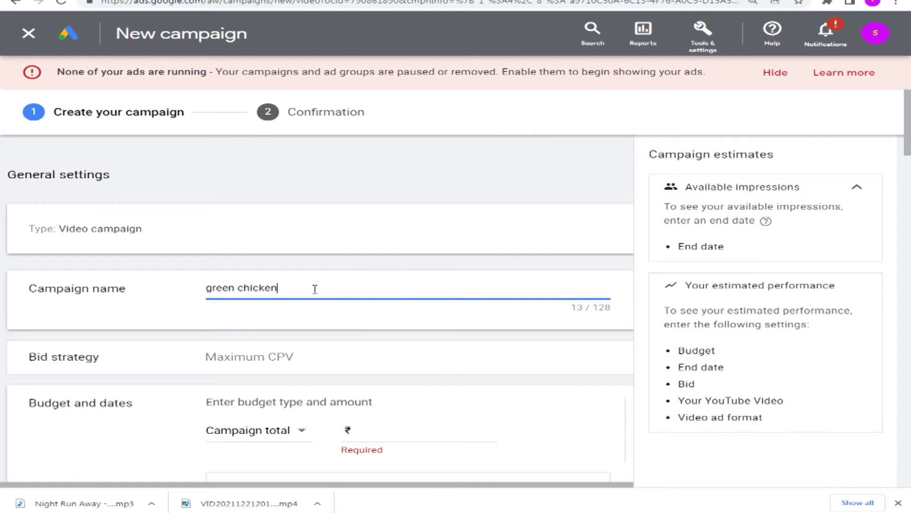
- Choose Maximum CPV as the campaign's bid strategy
{"action": "scroll", "coordinate": [464, 356], "scroll_direction": "down", "scroll_amount": 2}
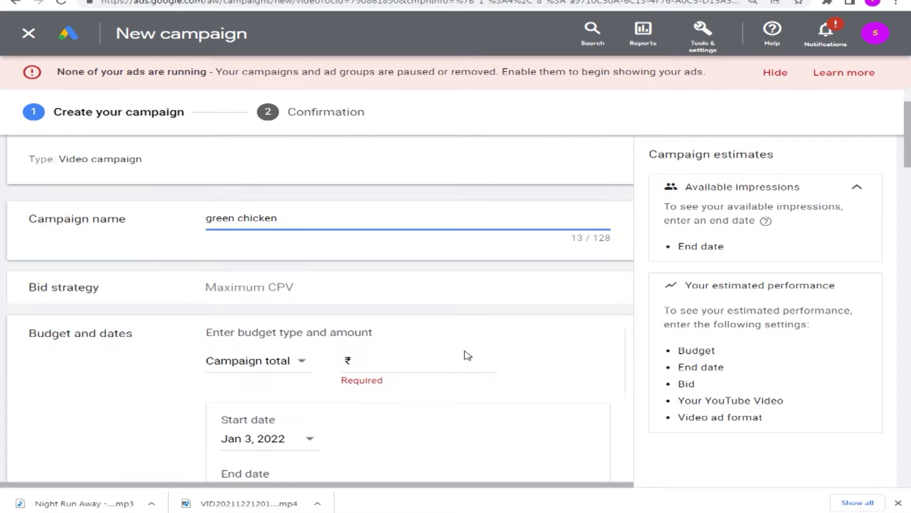
{"action": "left_click", "coordinate": [306, 292]}
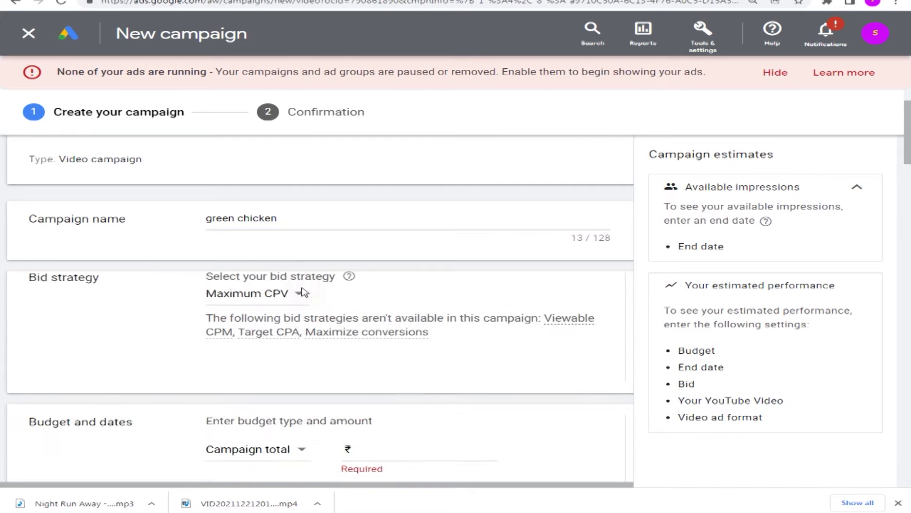
{"action": "left_click", "coordinate": [281, 310]}
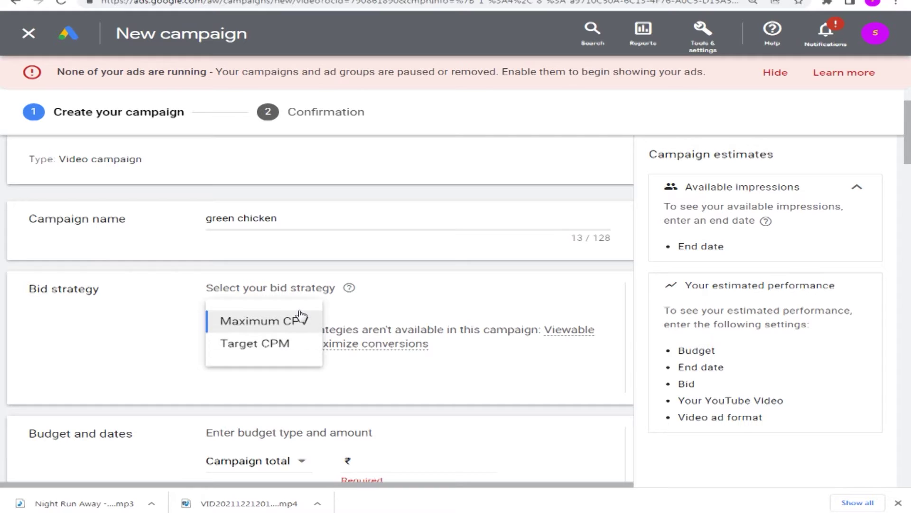
{"action": "left_click", "coordinate": [296, 325]}
- Enter a campaign total budget of ₹100.00
{"action": "scroll", "coordinate": [459, 305], "scroll_direction": "down", "scroll_amount": 3}
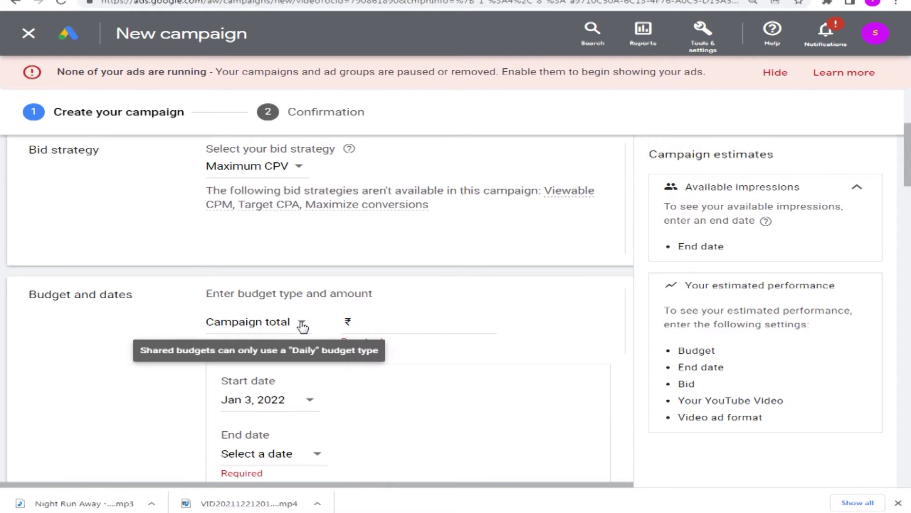
{"action": "left_click", "coordinate": [394, 321]}
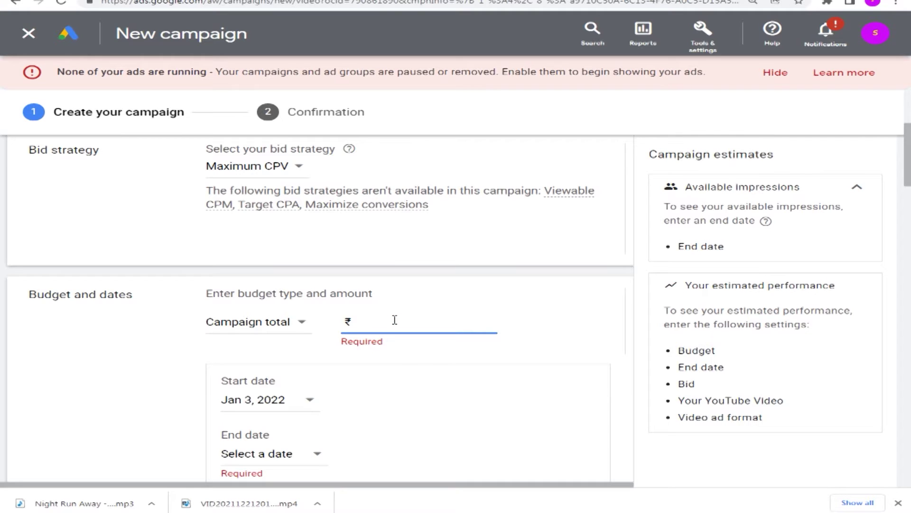
{"action": "type", "text": "100.00"}
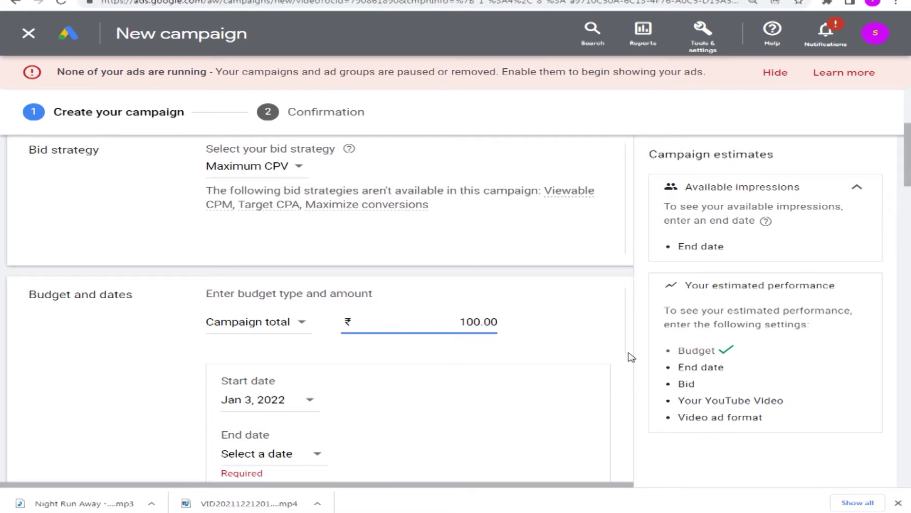
- Set both the campaign's start date and its end date to Jan 5, 2022
{"action": "scroll", "coordinate": [519, 325], "scroll_direction": "down", "scroll_amount": 1}
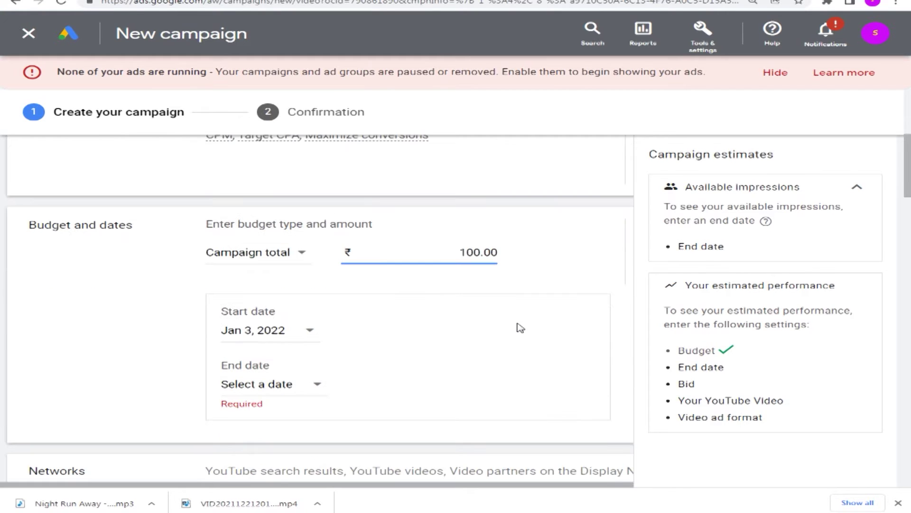
{"action": "left_click", "coordinate": [289, 337]}
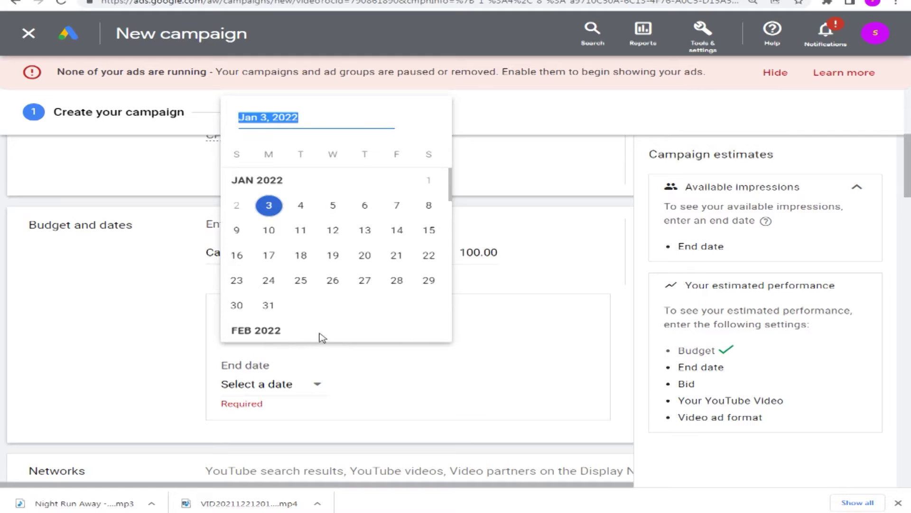
{"action": "left_click", "coordinate": [334, 214]}
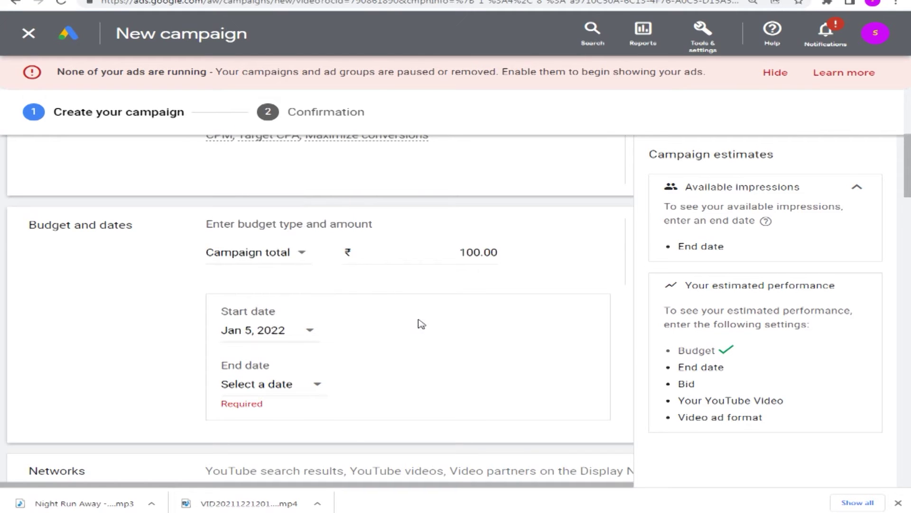
{"action": "scroll", "coordinate": [419, 325], "scroll_direction": "down", "scroll_amount": 2}
{"action": "left_click", "coordinate": [279, 246]}
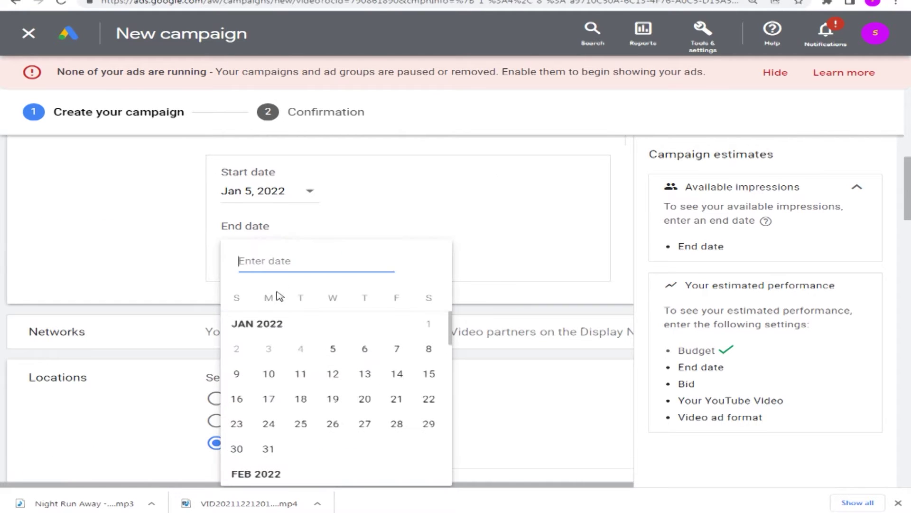
{"action": "left_click", "coordinate": [334, 350]}
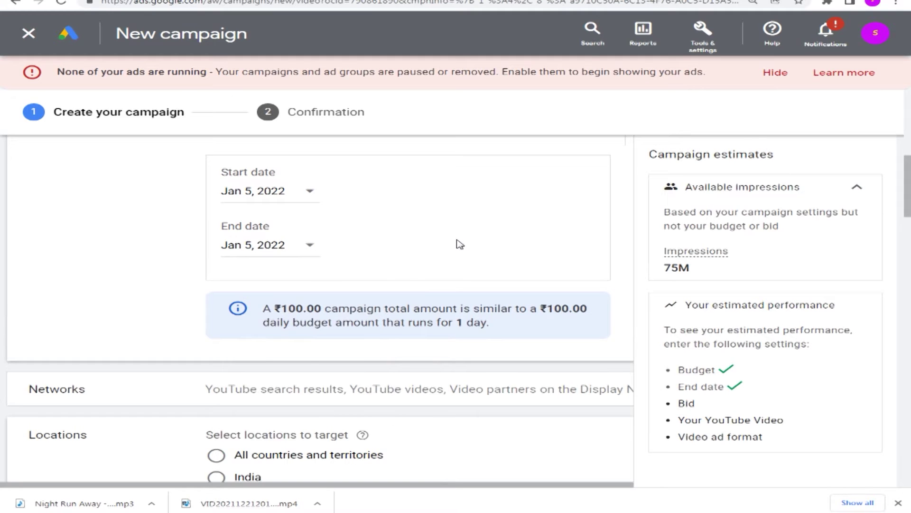
{"action": "scroll", "coordinate": [460, 247], "scroll_direction": "up", "scroll_amount": 2}
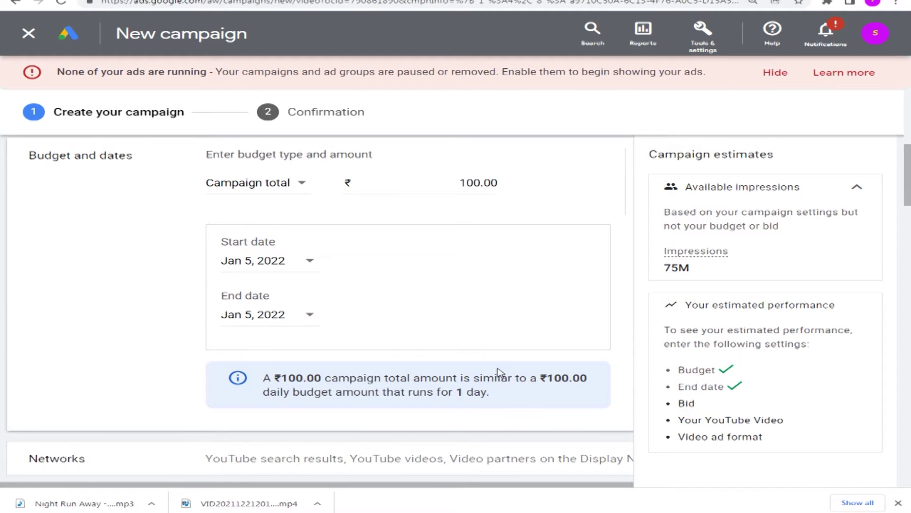
- Exclude Video partners on the Display Network from the campaign's networks
{"action": "scroll", "coordinate": [499, 372], "scroll_direction": "down", "scroll_amount": 2}
{"action": "scroll", "coordinate": [408, 312], "scroll_direction": "down", "scroll_amount": 2}
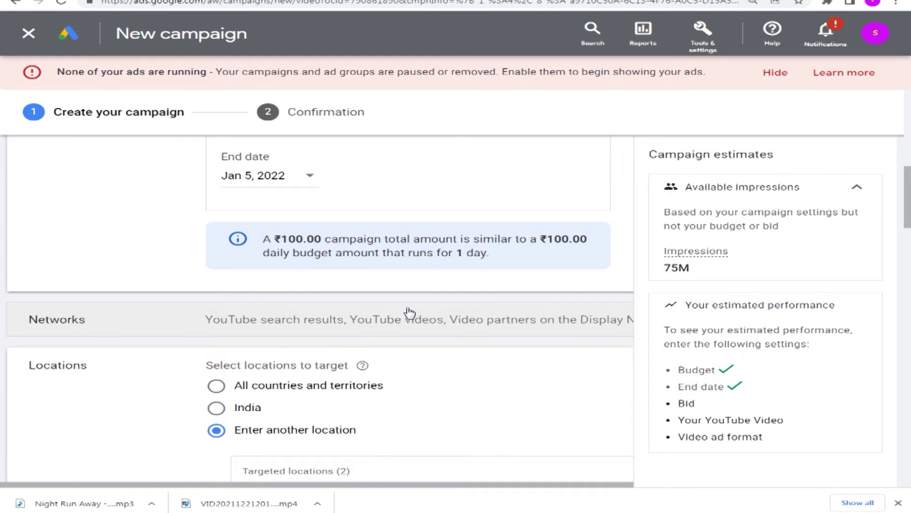
{"action": "scroll", "coordinate": [362, 290], "scroll_direction": "down", "scroll_amount": 2}
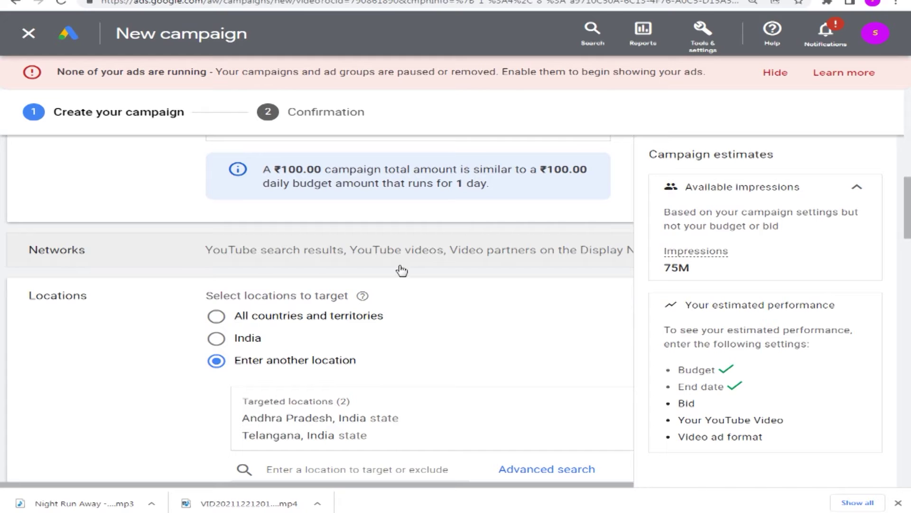
{"action": "left_click", "coordinate": [251, 252]}
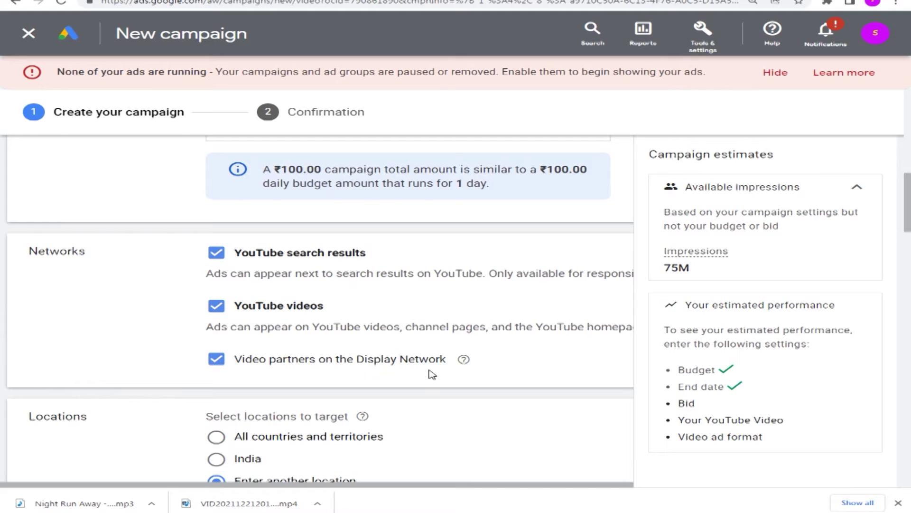
{"action": "left_click", "coordinate": [217, 363]}
- Search the locations for Andhra Pradesh, India and add the state as an excluded location
{"action": "scroll", "coordinate": [457, 309], "scroll_direction": "down", "scroll_amount": 1}
{"action": "scroll", "coordinate": [457, 309], "scroll_direction": "down", "scroll_amount": 2}
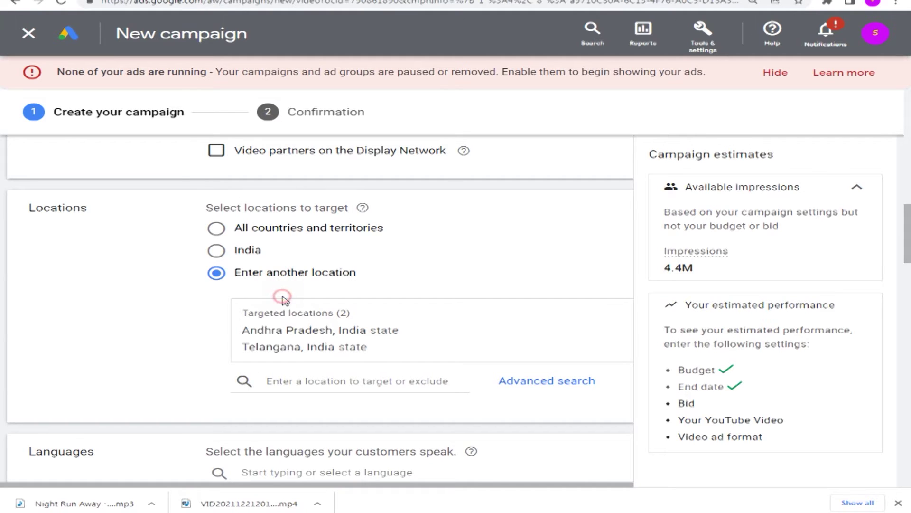
{"action": "left_click", "coordinate": [360, 380]}
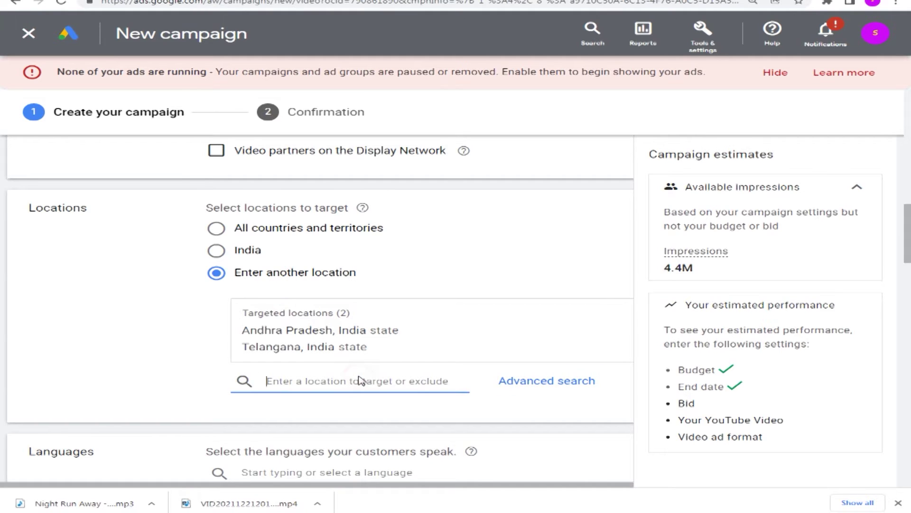
{"action": "type", "text": "and"}
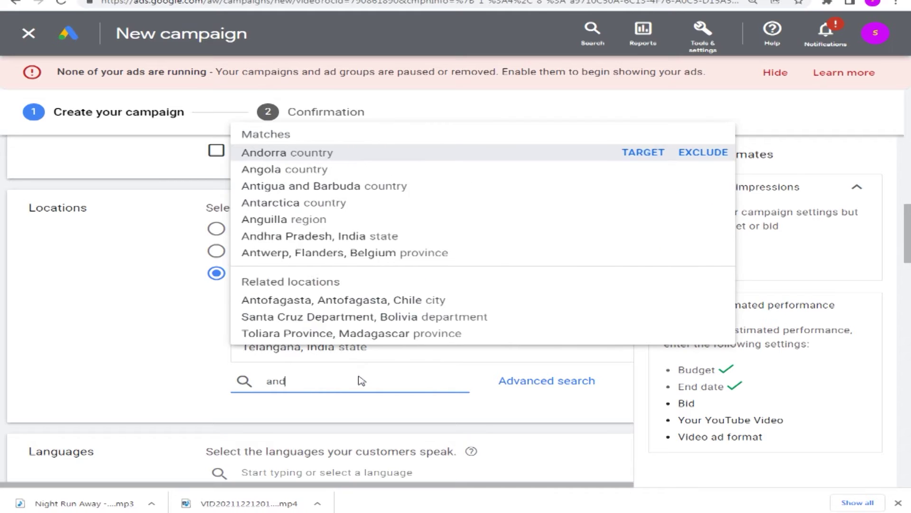
{"action": "type", "text": "hraprades"}
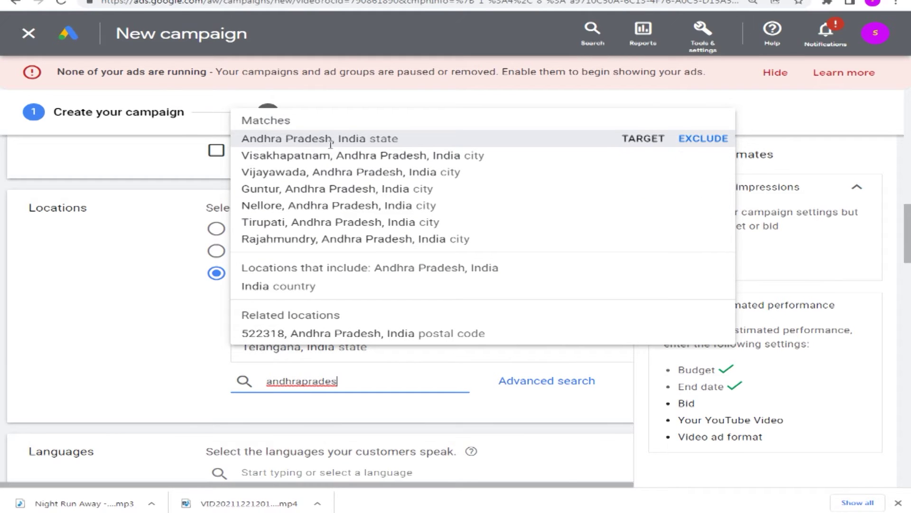
{"action": "left_click", "coordinate": [310, 136]}
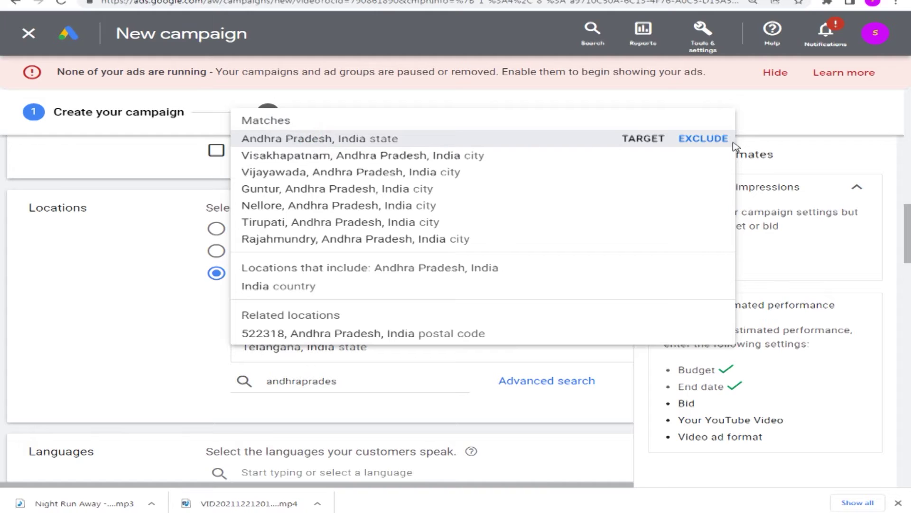
{"action": "left_click", "coordinate": [699, 140]}
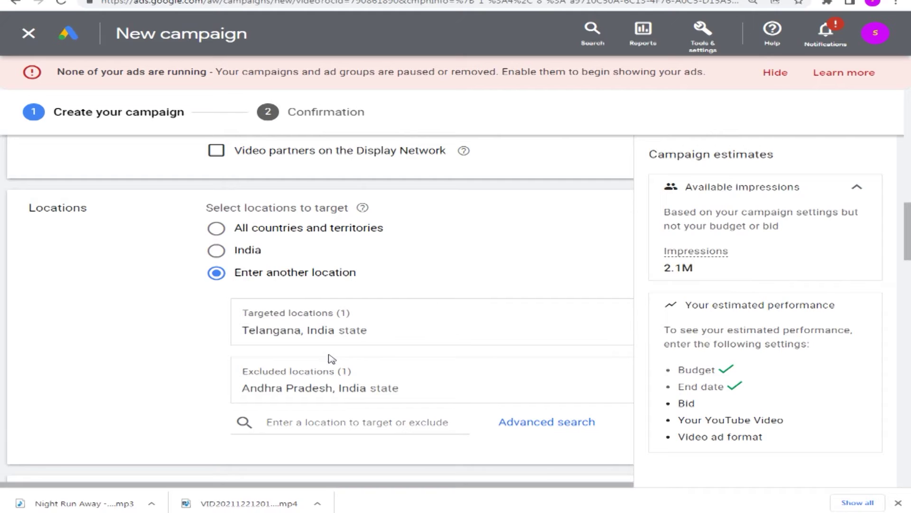
- Search the locations for Telangana, India and add the state as an excluded location
{"action": "left_click", "coordinate": [317, 418]}
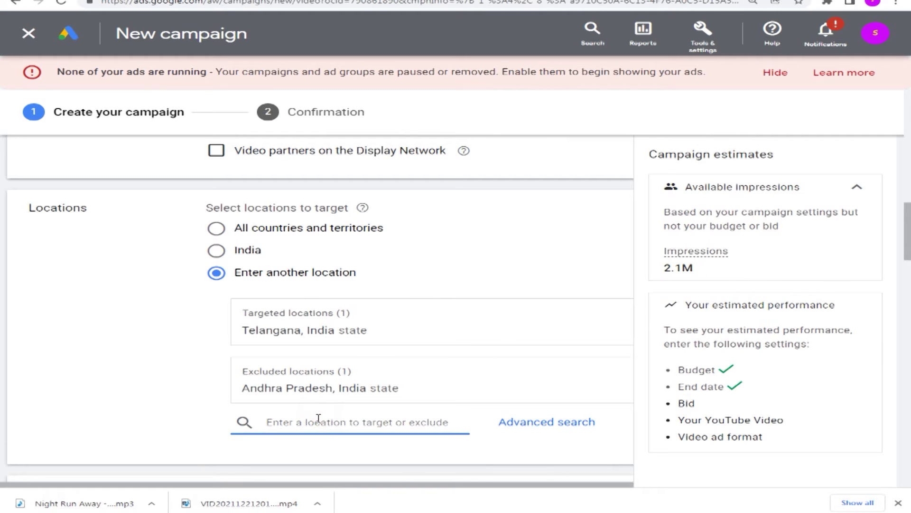
{"action": "type", "text": "telangana"}
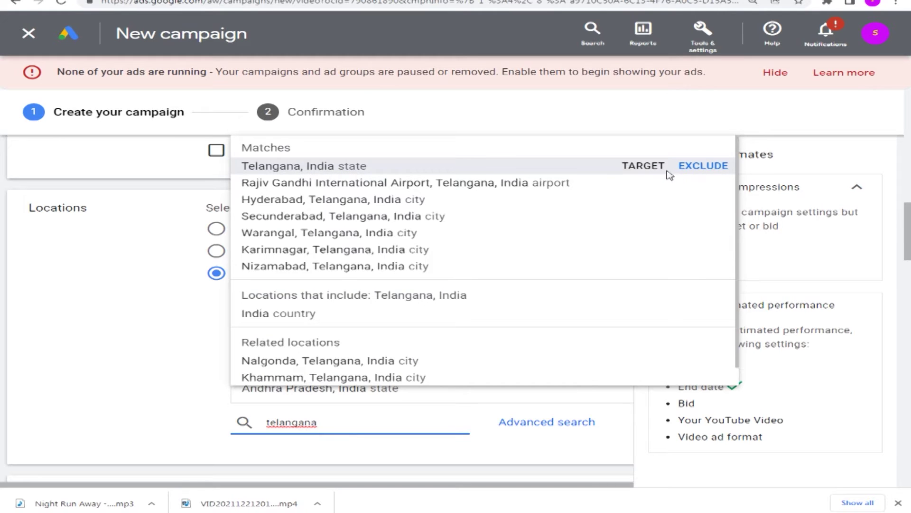
{"action": "left_click", "coordinate": [716, 166]}
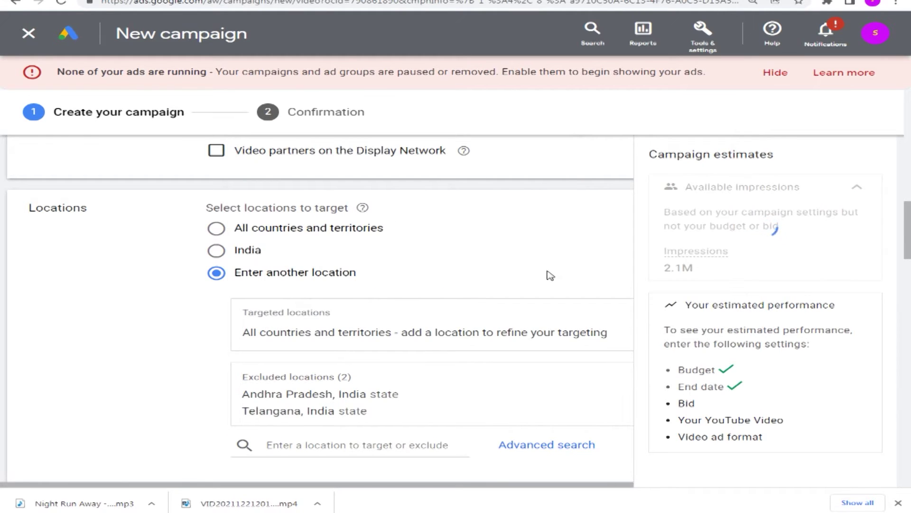
{"action": "scroll", "coordinate": [549, 274], "scroll_direction": "down", "scroll_amount": 3}
{"action": "scroll", "coordinate": [549, 272], "scroll_direction": "up", "scroll_amount": 2}
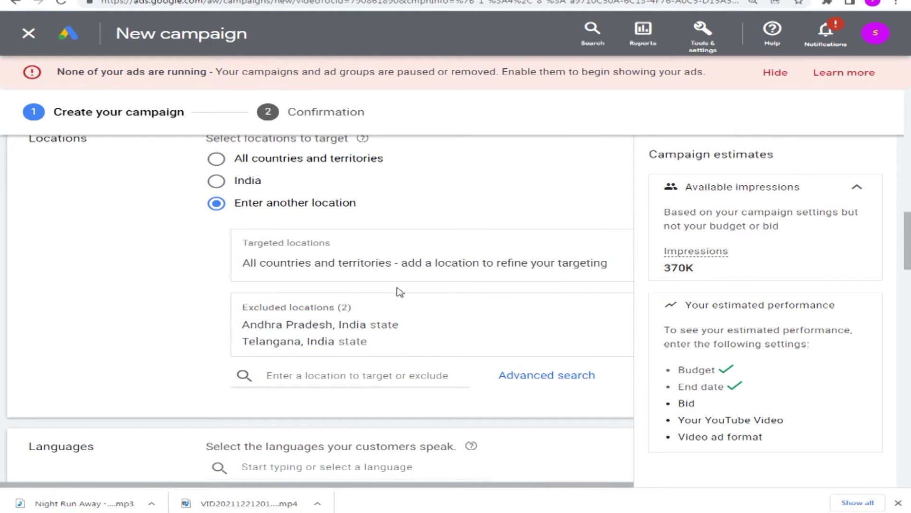
{"action": "scroll", "coordinate": [541, 325], "scroll_direction": "down", "scroll_amount": 3}
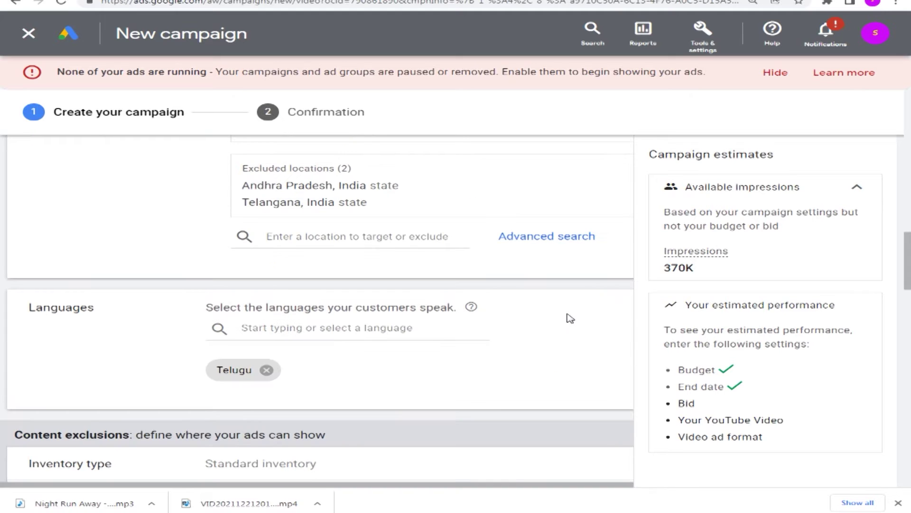
- Clear Telugu from the campaign's languages and select it again
{"action": "scroll", "coordinate": [571, 318], "scroll_direction": "down", "scroll_amount": 2}
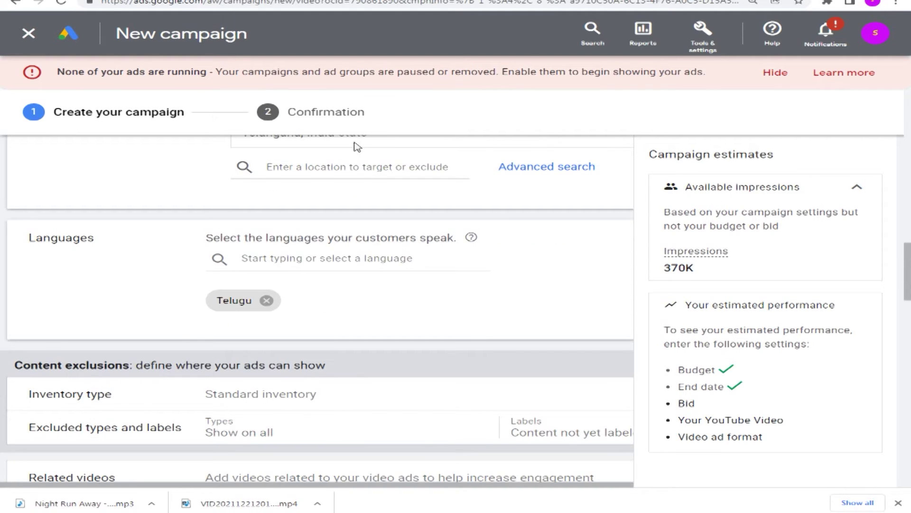
{"action": "left_click", "coordinate": [264, 261]}
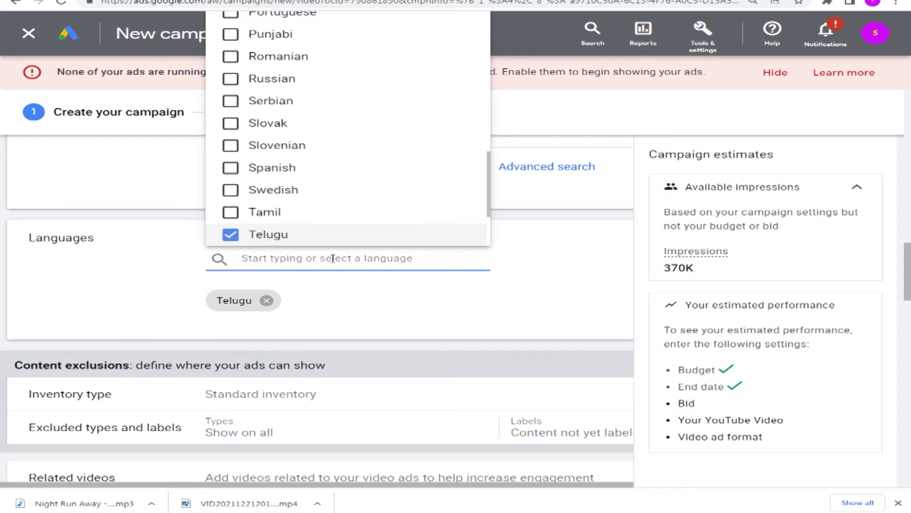
{"action": "left_click", "coordinate": [230, 235]}
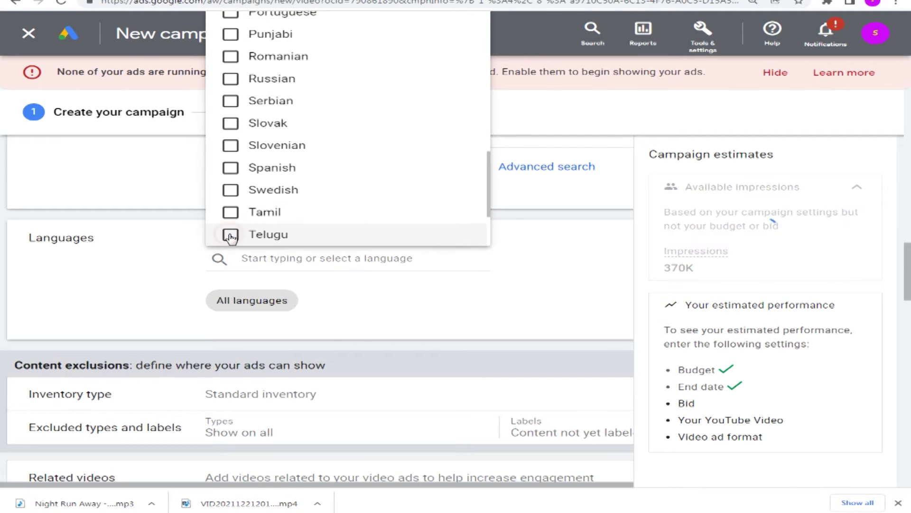
{"action": "left_click", "coordinate": [231, 235]}
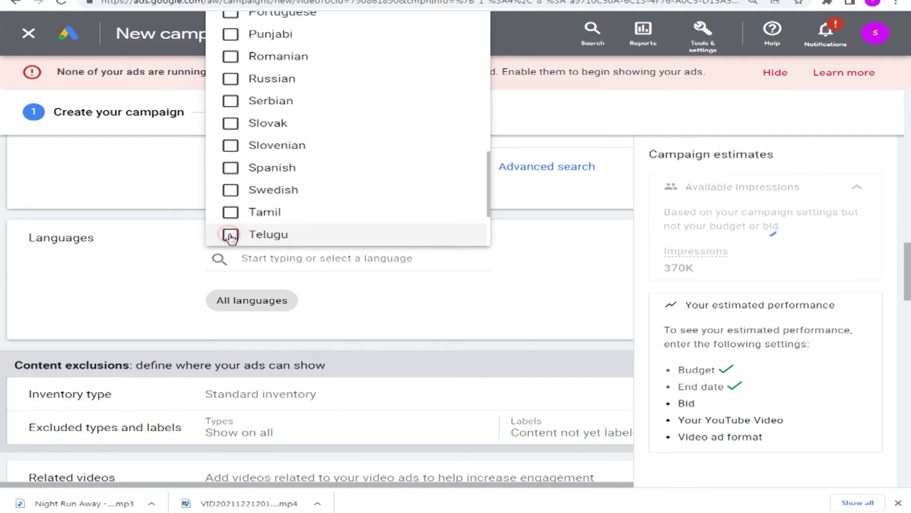
{"action": "left_click", "coordinate": [547, 263]}
- Expand the inventory type setting and review the Expanded and Standard inventory options
{"action": "scroll", "coordinate": [546, 262], "scroll_direction": "down", "scroll_amount": 3}
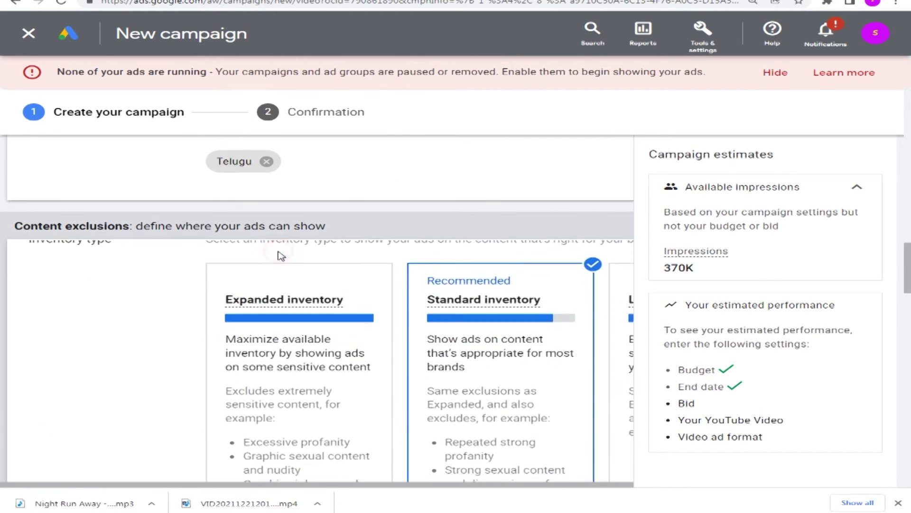
{"action": "left_click", "coordinate": [280, 255]}
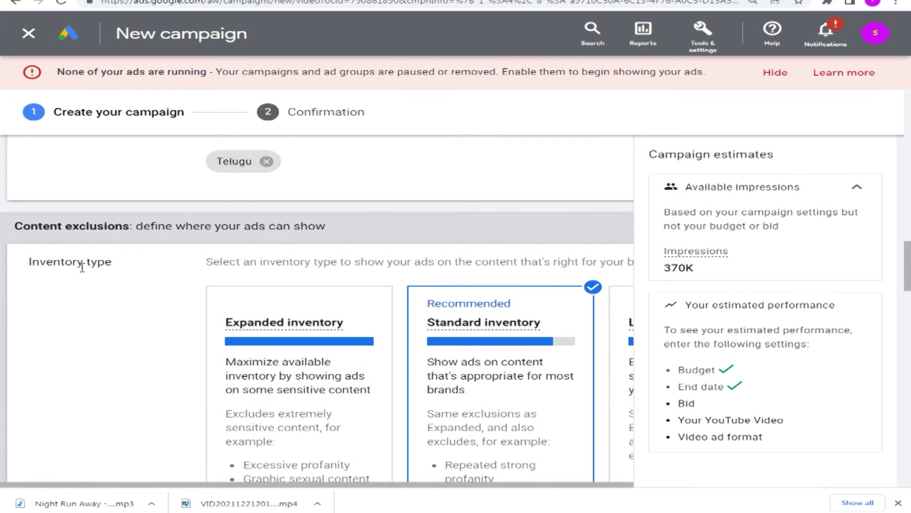
{"action": "scroll", "coordinate": [316, 294], "scroll_direction": "down", "scroll_amount": 2}
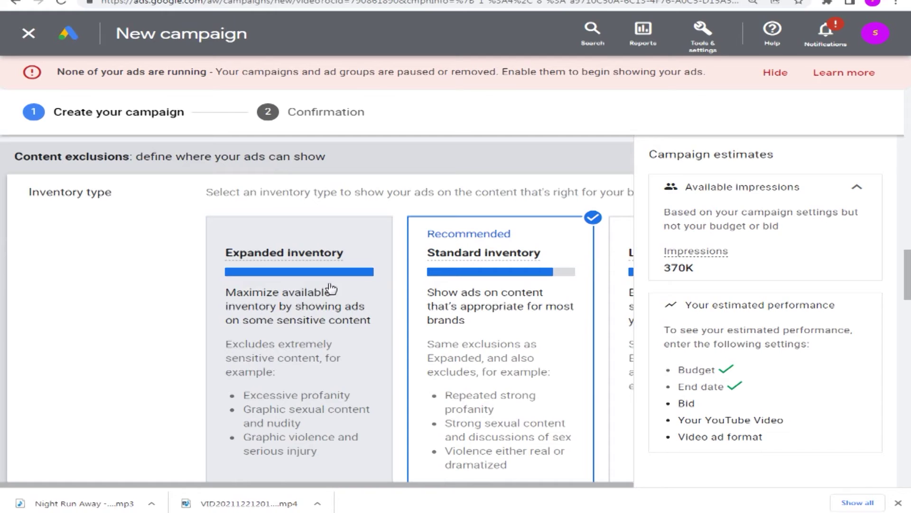
{"action": "mouse_move", "coordinate": [506, 277]}
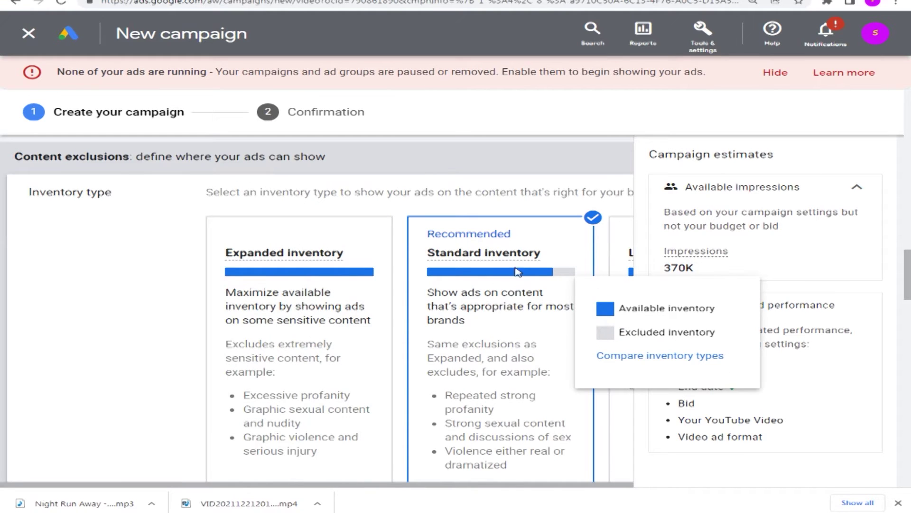
{"action": "scroll", "coordinate": [550, 261], "scroll_direction": "down", "scroll_amount": 5}
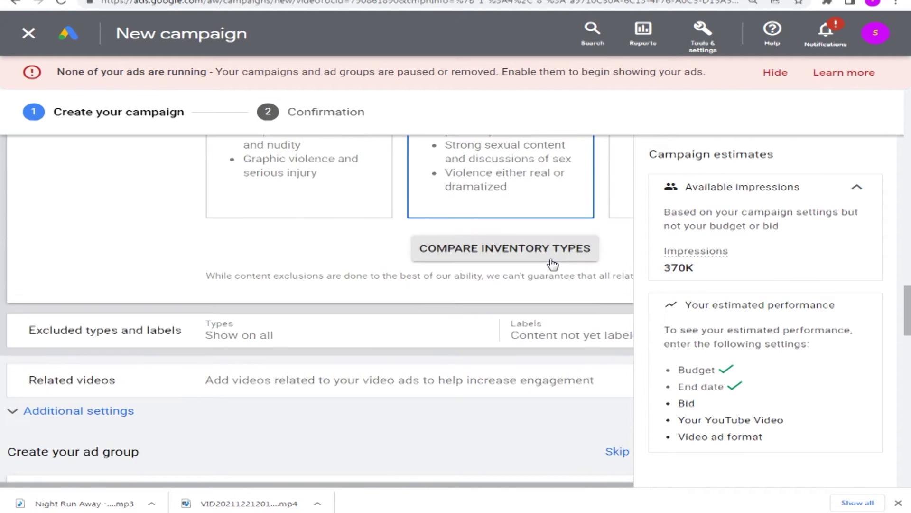
{"action": "scroll", "coordinate": [447, 287], "scroll_direction": "down", "scroll_amount": 1}
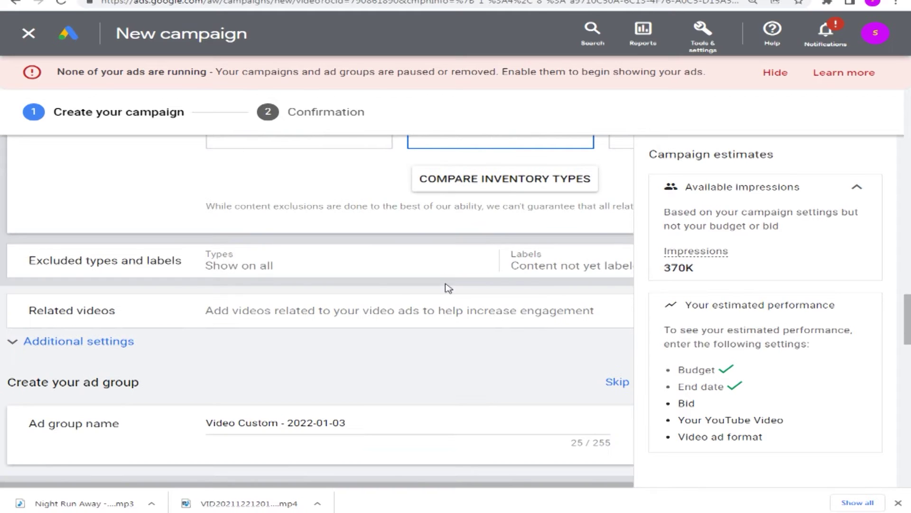
- Expand the excluded types and labels setting and review its content types and digital content labels
{"action": "left_click", "coordinate": [373, 271]}
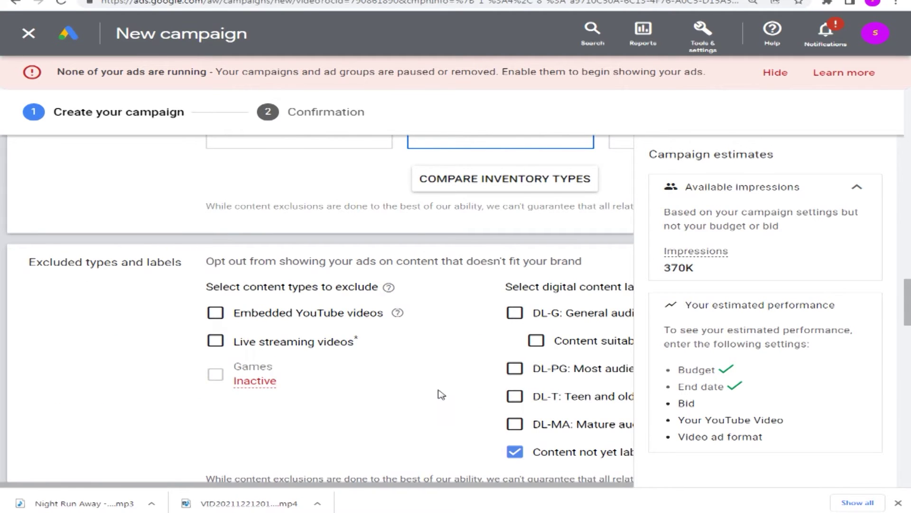
{"action": "scroll", "coordinate": [440, 388], "scroll_direction": "down", "scroll_amount": 1}
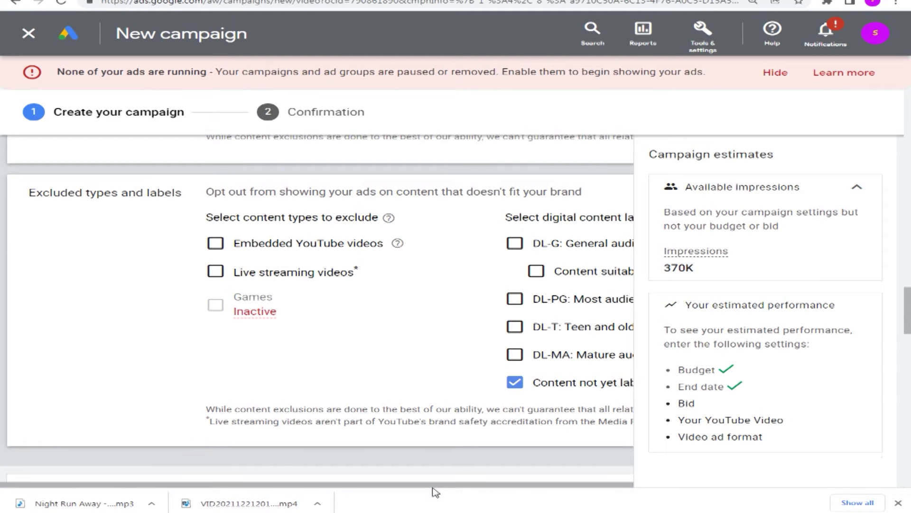
{"action": "left_click_drag", "start_coordinate": [450, 489], "coordinate": [493, 494]}
{"action": "scroll", "coordinate": [424, 381], "scroll_direction": "down", "scroll_amount": 5}
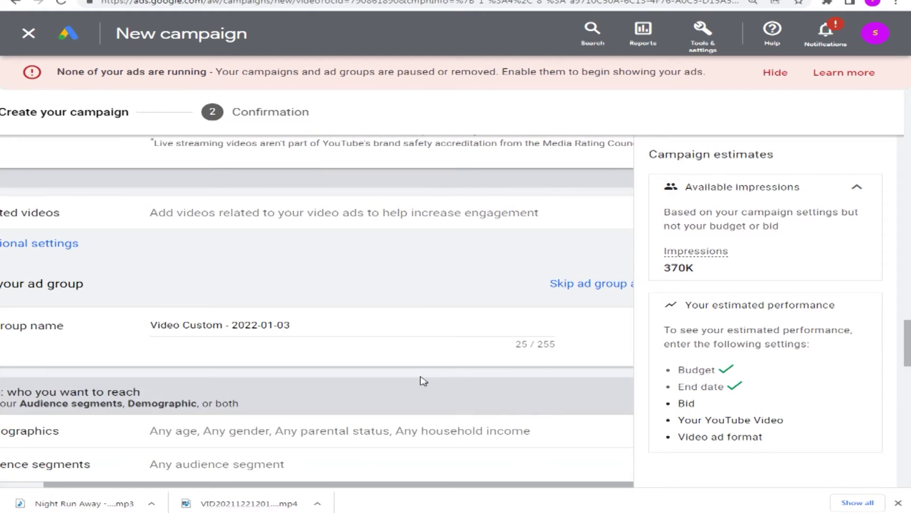
{"action": "left_click_drag", "start_coordinate": [304, 491], "coordinate": [248, 492]}
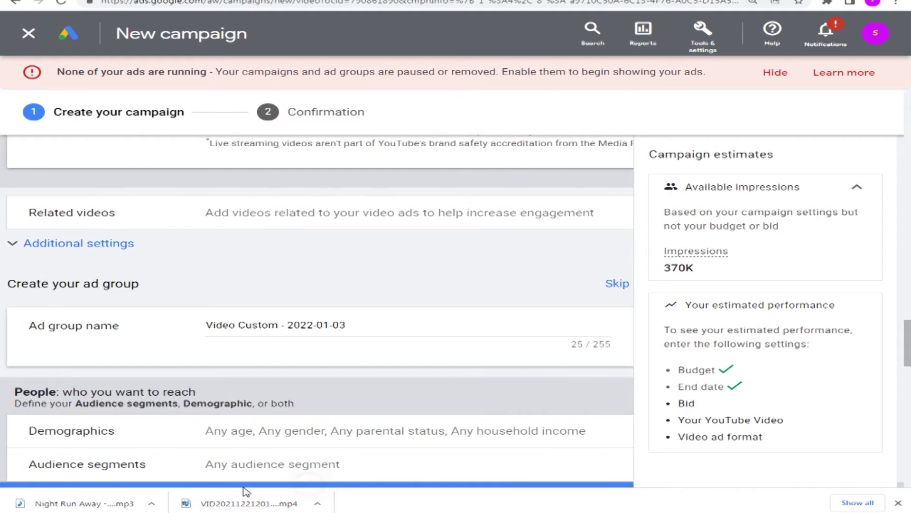
{"action": "scroll", "coordinate": [447, 266], "scroll_direction": "up", "scroll_amount": 3}
{"action": "scroll", "coordinate": [446, 265], "scroll_direction": "down", "scroll_amount": 3}
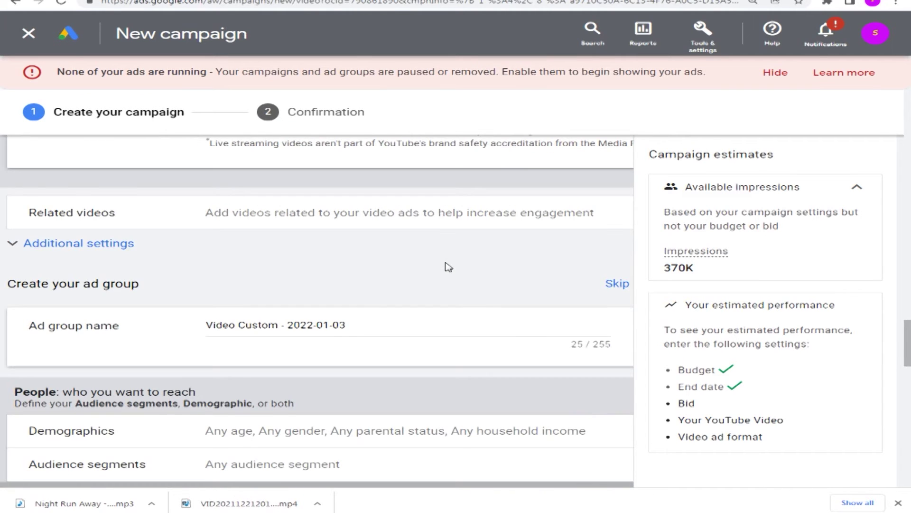
- Rename the ad group as "green chicken"
{"action": "scroll", "coordinate": [447, 267], "scroll_direction": "down", "scroll_amount": 2}
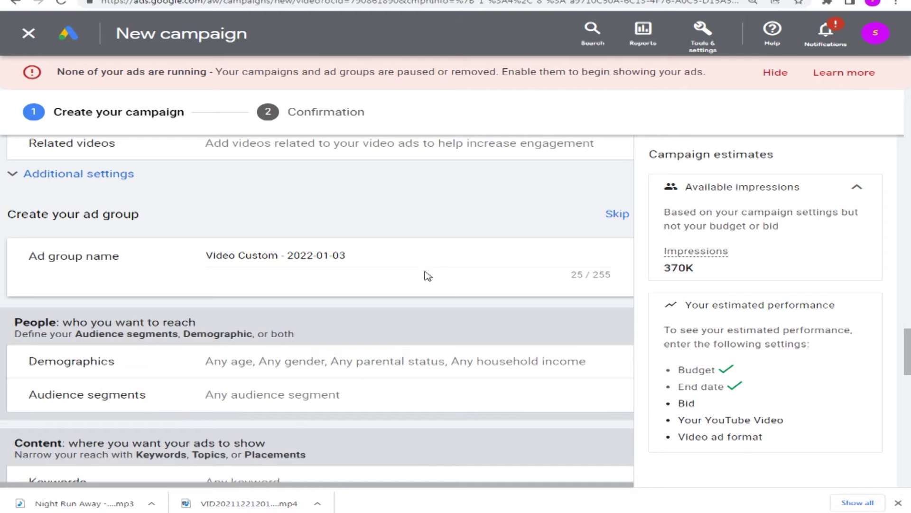
{"action": "left_click", "coordinate": [351, 259]}
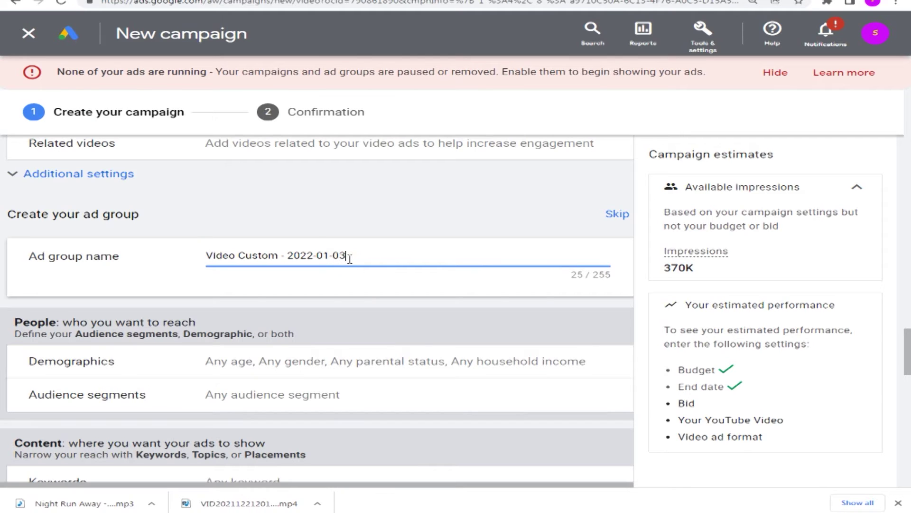
{"action": "key", "text": "BackSpace"}
{"action": "key", "text": "BackSpace"}
{"action": "key", "text": "BackSpace"}
{"action": "key", "text": "BackSpace"}
{"action": "key", "text": "BackSpace"}
{"action": "key", "text": "BackSpace"}
{"action": "key", "text": "BackSpace"}
{"action": "key", "text": "BackSpace"}
{"action": "key", "text": "BackSpace"}
{"action": "key", "text": "BackSpace"}
{"action": "key", "text": "BackSpace"}
{"action": "key", "text": "BackSpace"}
{"action": "key", "text": "BackSpace"}
{"action": "key", "text": "BackSpace"}
{"action": "key", "text": "BackSpace"}
{"action": "key", "text": "BackSpace"}
{"action": "key", "text": "BackSpace"}
{"action": "key", "text": "BackSpace"}
{"action": "key", "text": "BackSpace"}
{"action": "key", "text": "BackSpace"}
{"action": "key", "text": "BackSpace"}
{"action": "type", "text": "chicken"}
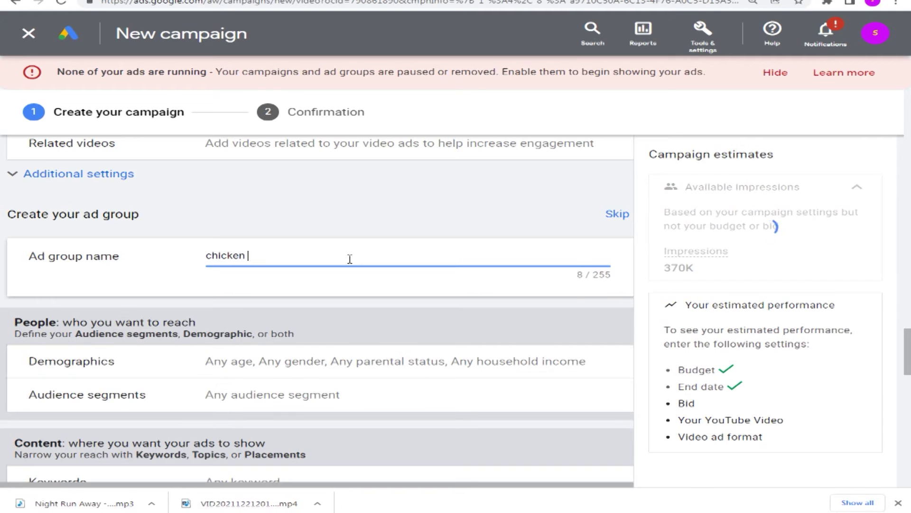
{"action": "key", "text": "BackSpace"}
{"action": "key", "text": "ctrl+a"}
{"action": "key", "text": "BackSpace"}
{"action": "type", "text": "greeb chicken"}
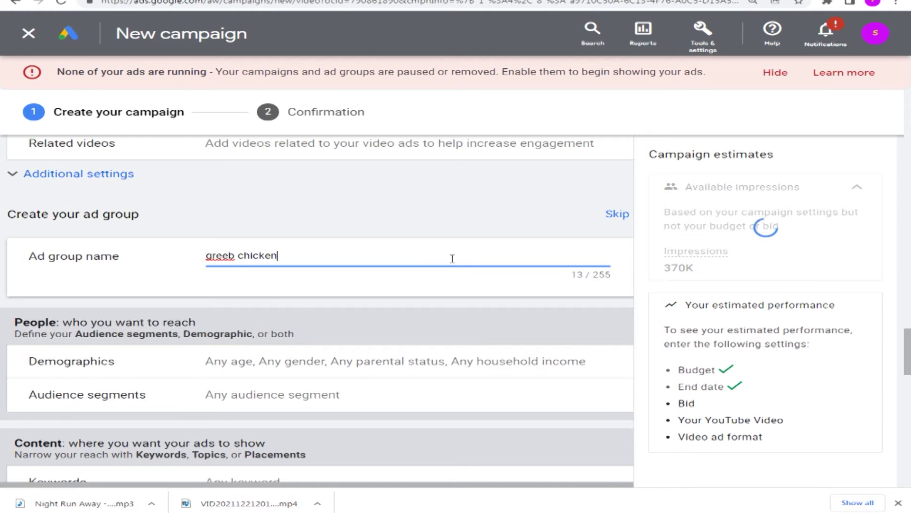
{"action": "left_click", "coordinate": [234, 257]}
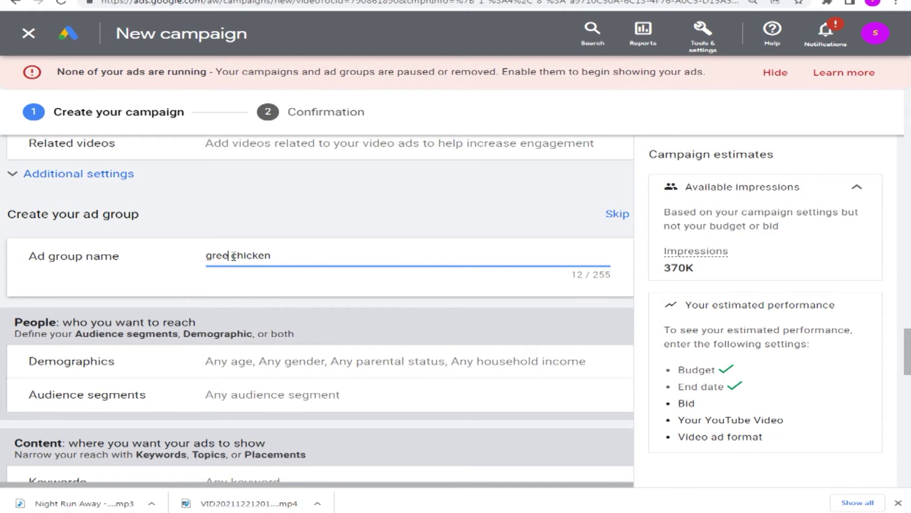
{"action": "key", "text": "BackSpace"}
{"action": "type", "text": "n"}
- Open the ad group's demographic targeting and exclude the Unknown gender
{"action": "scroll", "coordinate": [448, 283], "scroll_direction": "down", "scroll_amount": 2}
{"action": "scroll", "coordinate": [449, 283], "scroll_direction": "down", "scroll_amount": 2}
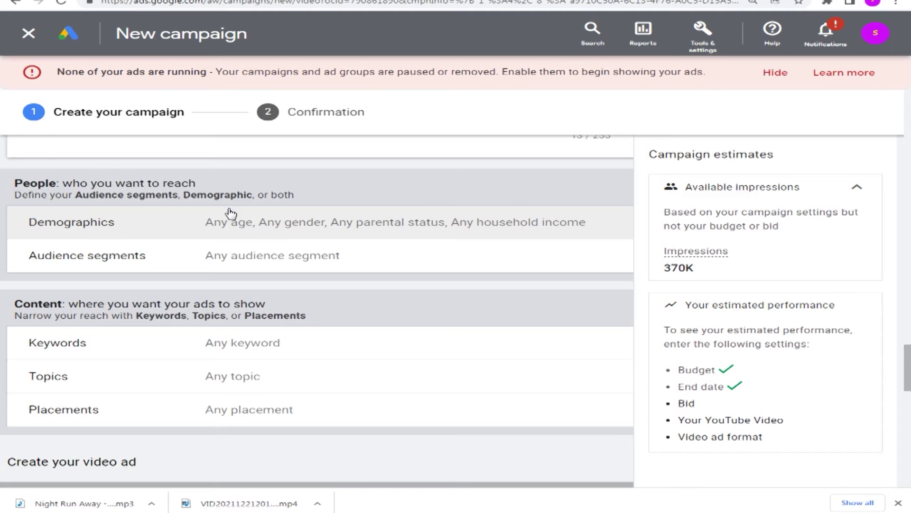
{"action": "left_click", "coordinate": [241, 231]}
{"action": "scroll", "coordinate": [368, 295], "scroll_direction": "down", "scroll_amount": 2}
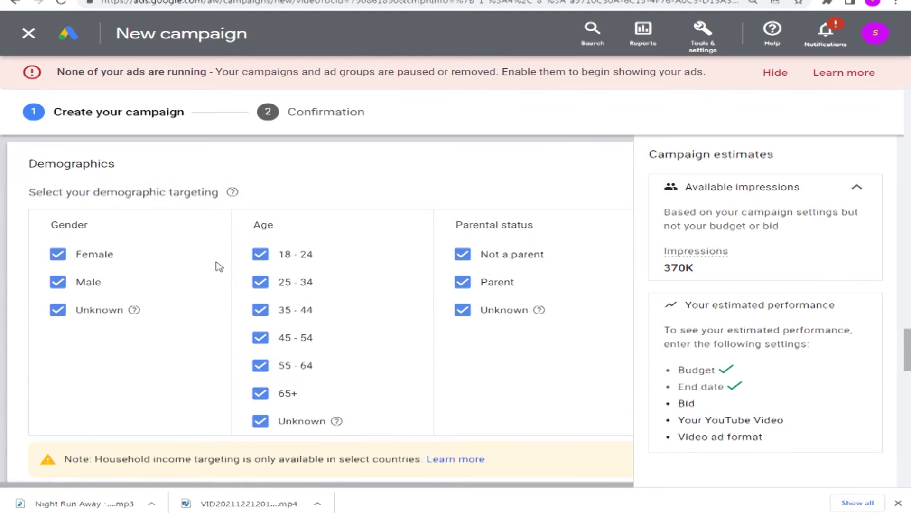
{"action": "left_click", "coordinate": [57, 311]}
- Exclude ages 45 - 54, 55 - 64, 65+ and Unknown, plus the Unknown parental status, from the demographic targeting
{"action": "left_click", "coordinate": [259, 421]}
{"action": "left_click", "coordinate": [260, 394]}
{"action": "left_click", "coordinate": [260, 366]}
{"action": "left_click", "coordinate": [260, 337]}
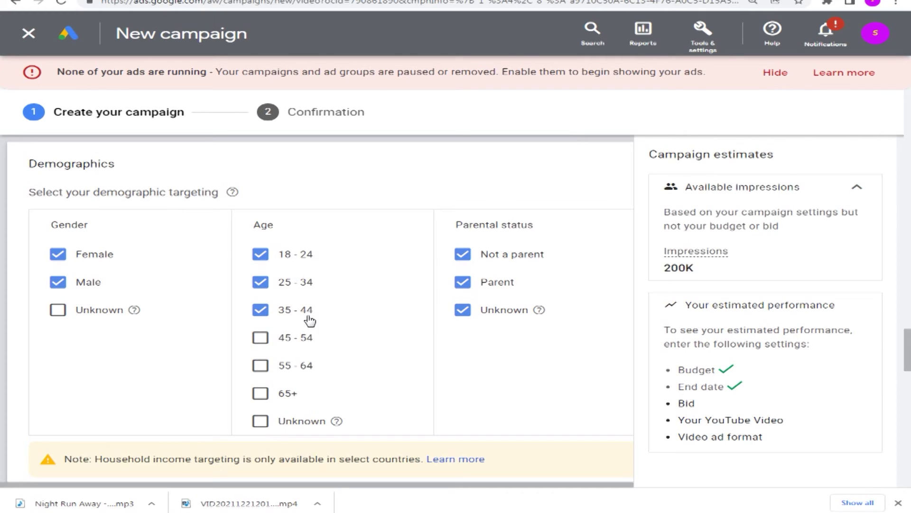
{"action": "left_click", "coordinate": [463, 317]}
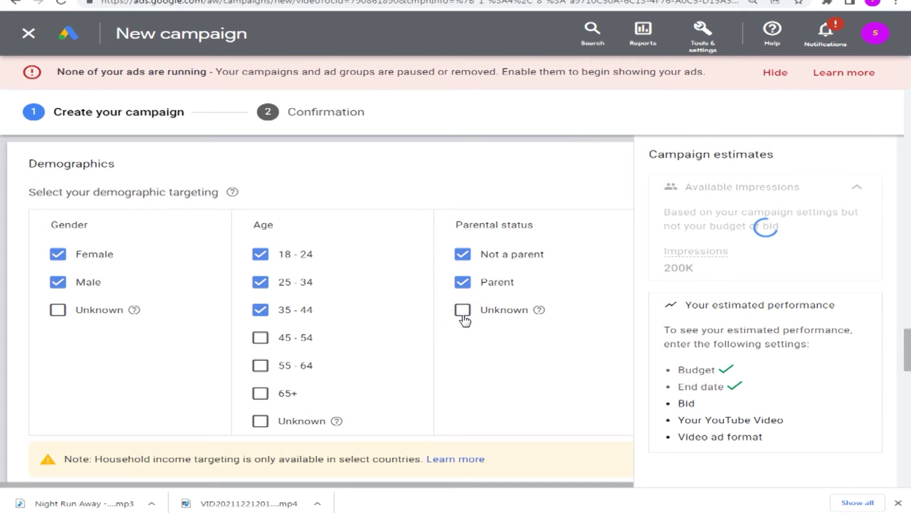
- Add the audience segments Food, Cooking Enthusiasts, Foodies, Food & Dining and Fast Food Meals to the ad group
{"action": "scroll", "coordinate": [462, 315], "scroll_direction": "down", "scroll_amount": 2}
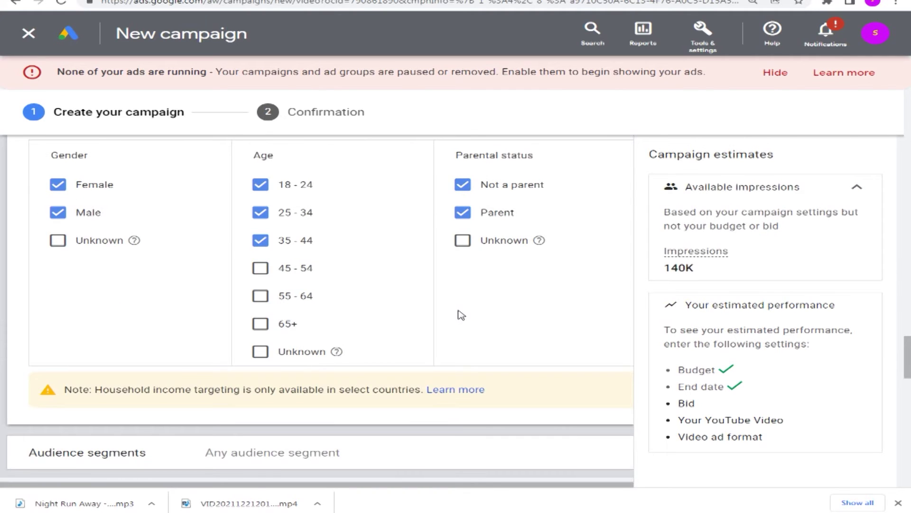
{"action": "scroll", "coordinate": [462, 314], "scroll_direction": "down", "scroll_amount": 4}
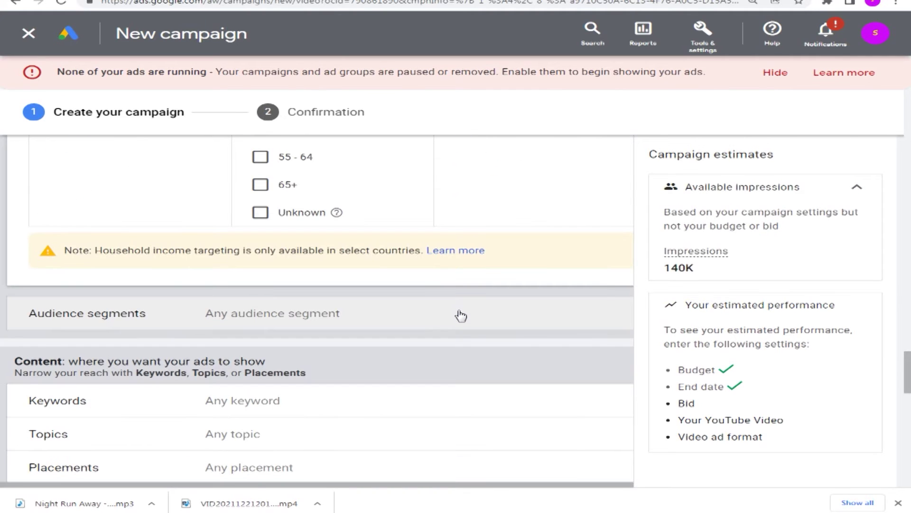
{"action": "left_click", "coordinate": [283, 315]}
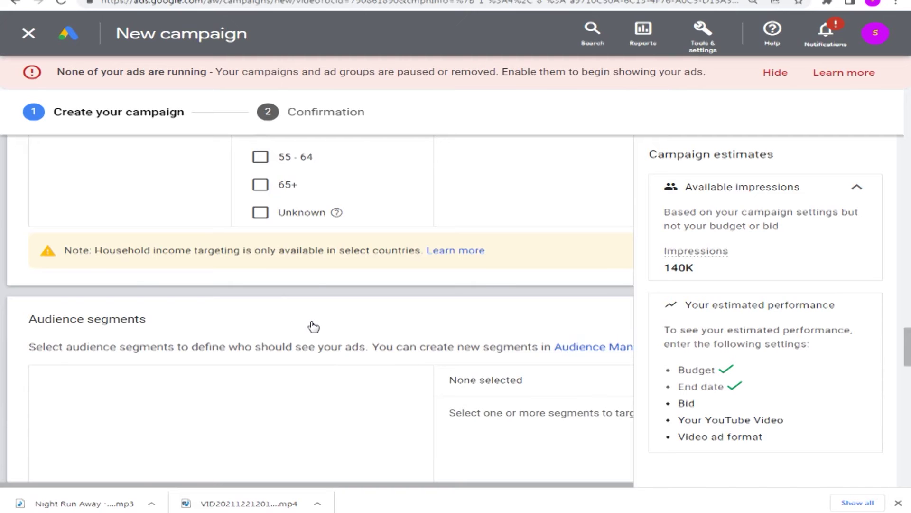
{"action": "scroll", "coordinate": [313, 326], "scroll_direction": "down", "scroll_amount": 4}
{"action": "scroll", "coordinate": [311, 326], "scroll_direction": "down", "scroll_amount": 2}
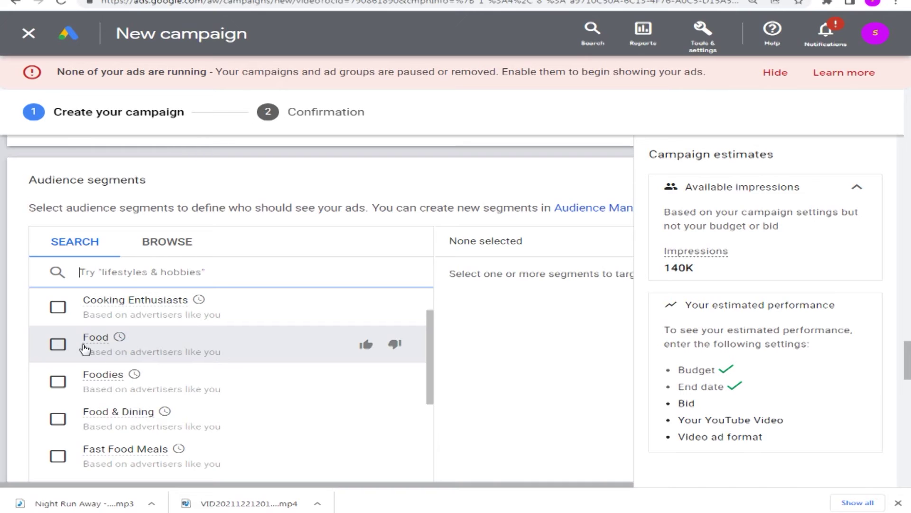
{"action": "left_click", "coordinate": [57, 344]}
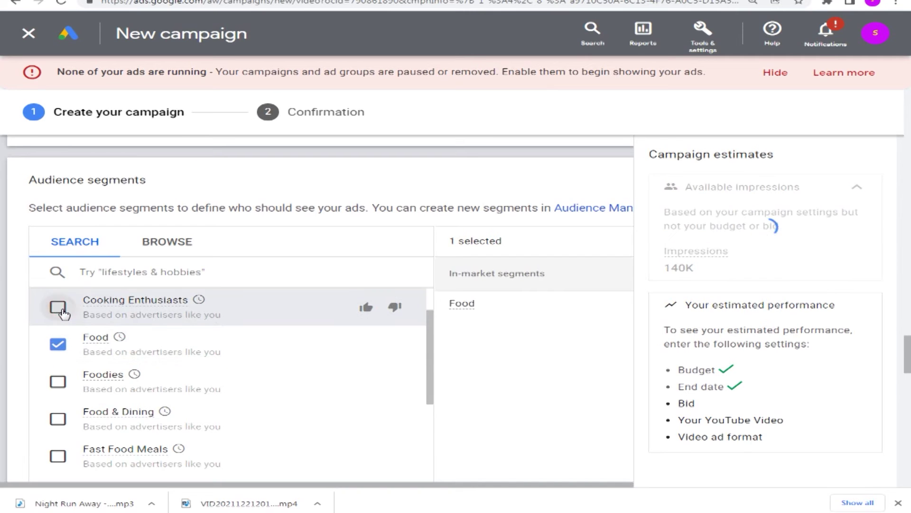
{"action": "left_click", "coordinate": [58, 308]}
{"action": "scroll", "coordinate": [46, 331], "scroll_direction": "down", "scroll_amount": 1}
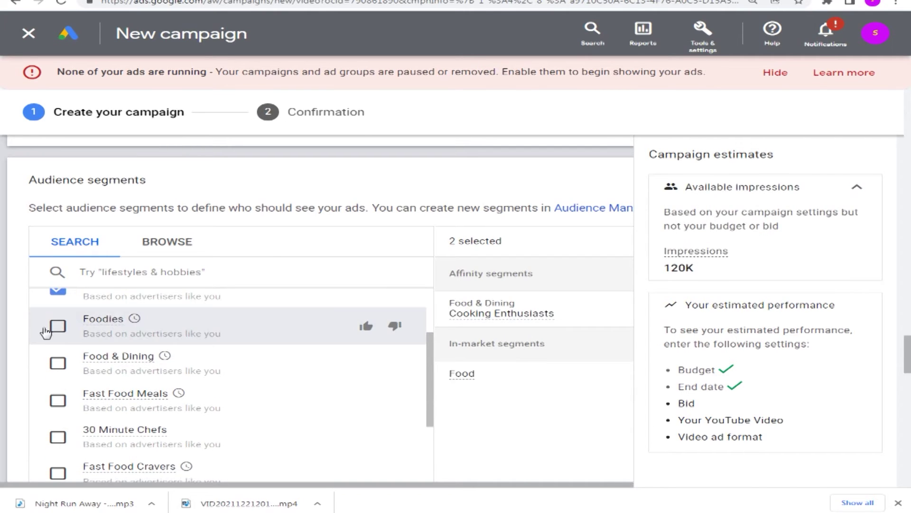
{"action": "left_click", "coordinate": [57, 327]}
{"action": "left_click", "coordinate": [57, 363]}
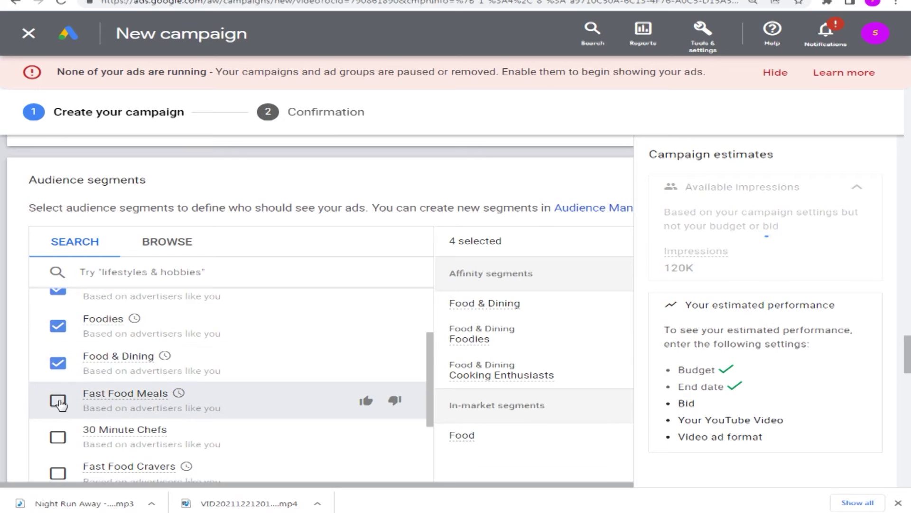
{"action": "left_click", "coordinate": [58, 401]}
{"action": "scroll", "coordinate": [221, 373], "scroll_direction": "down", "scroll_amount": 1}
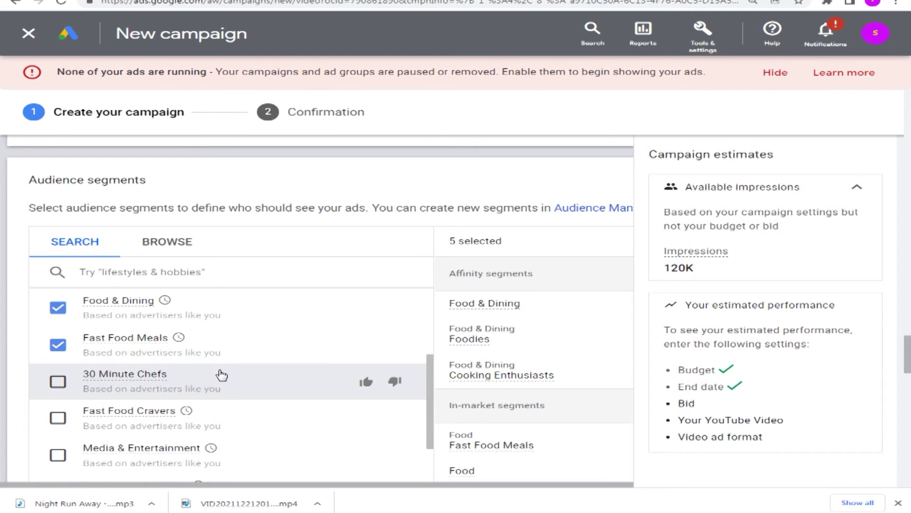
- Browse the audience segments by interests and habits and look through the affinity segments
{"action": "left_click", "coordinate": [171, 248]}
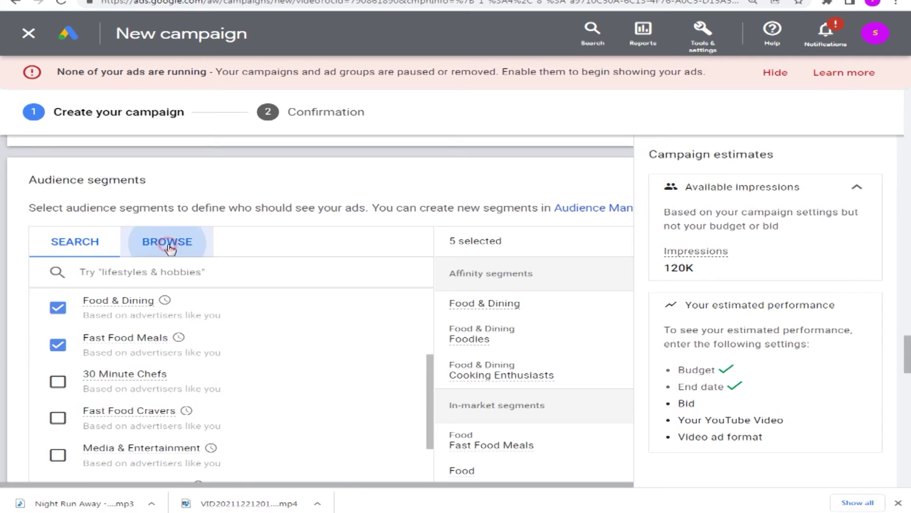
{"action": "left_click", "coordinate": [134, 323]}
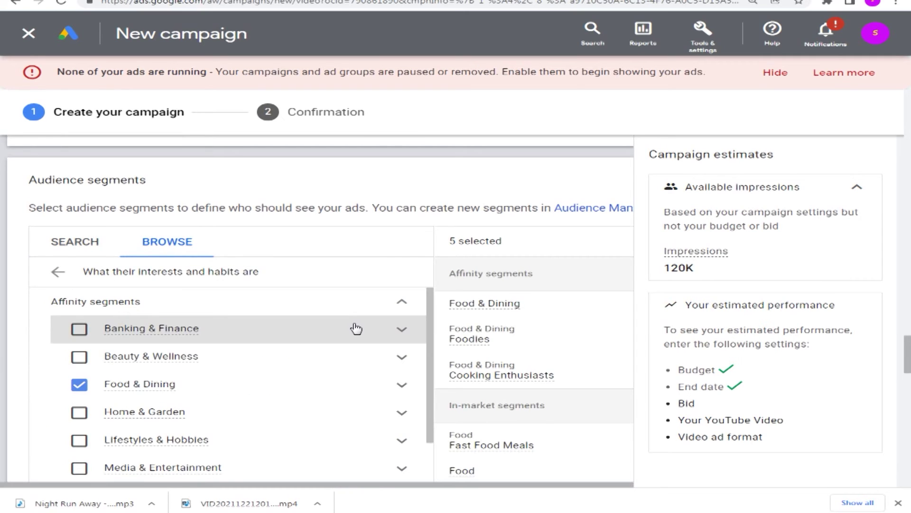
{"action": "scroll", "coordinate": [316, 315], "scroll_direction": "down", "scroll_amount": 1}
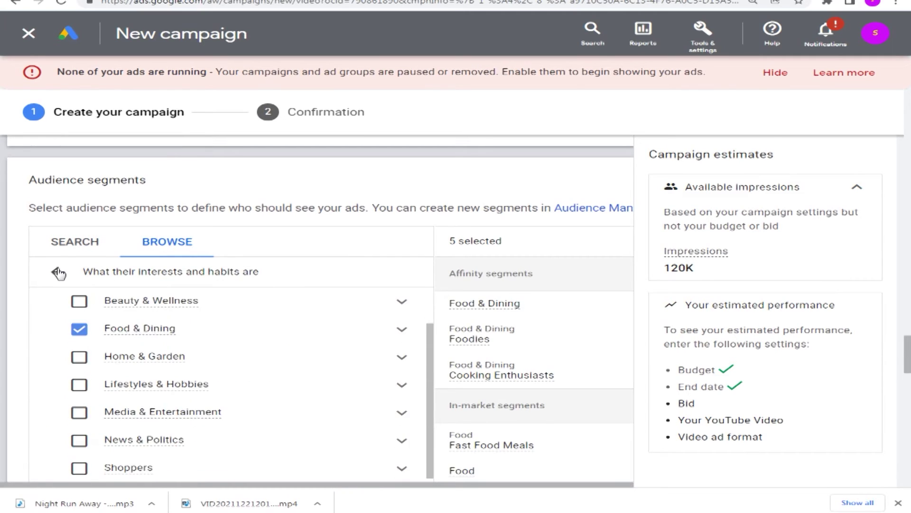
{"action": "scroll", "coordinate": [292, 277], "scroll_direction": "down", "scroll_amount": 5}
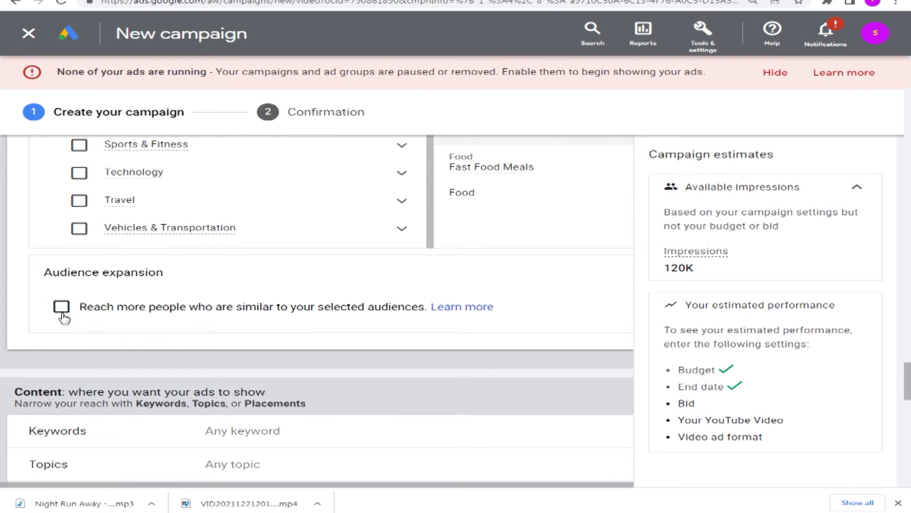
{"action": "scroll", "coordinate": [64, 318], "scroll_direction": "down", "scroll_amount": 3}
{"action": "scroll", "coordinate": [64, 318], "scroll_direction": "down", "scroll_amount": 2}
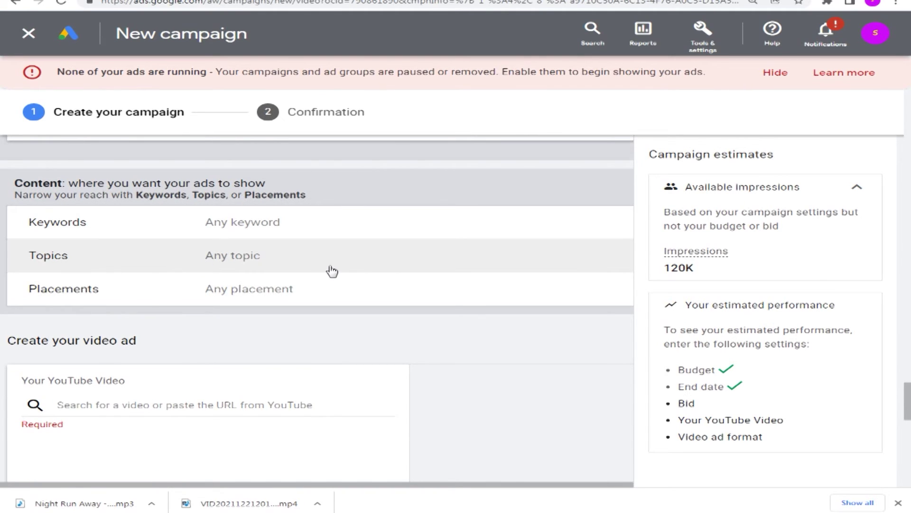
{"action": "scroll", "coordinate": [332, 271], "scroll_direction": "down", "scroll_amount": 3}
{"action": "left_click", "coordinate": [137, 268]}
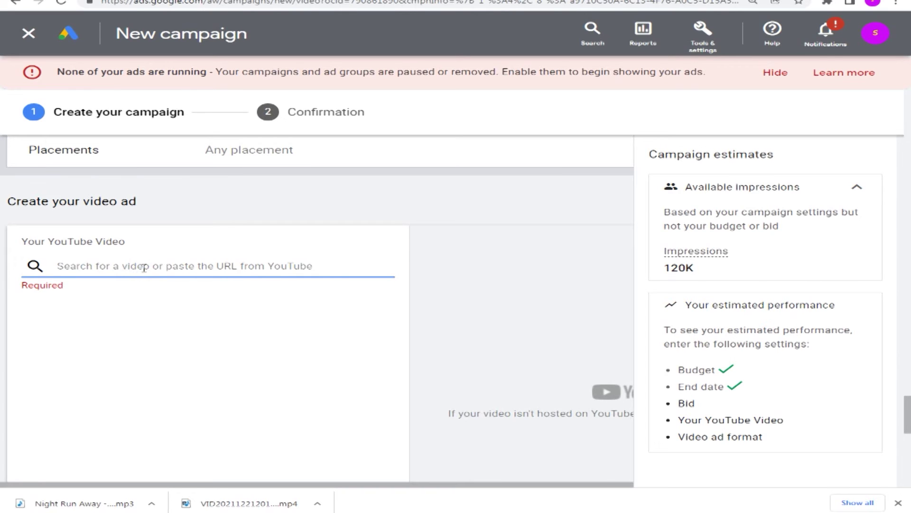
{"action": "type", "text": "Muggulu Designs | Lines Muggulu"}
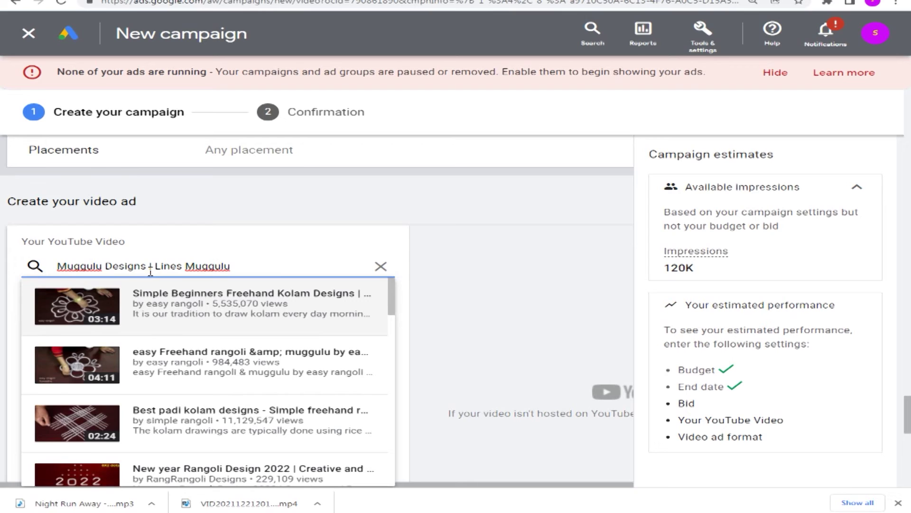
{"action": "key", "text": "ctrl+a"}
{"action": "key", "text": "BackSpace"}
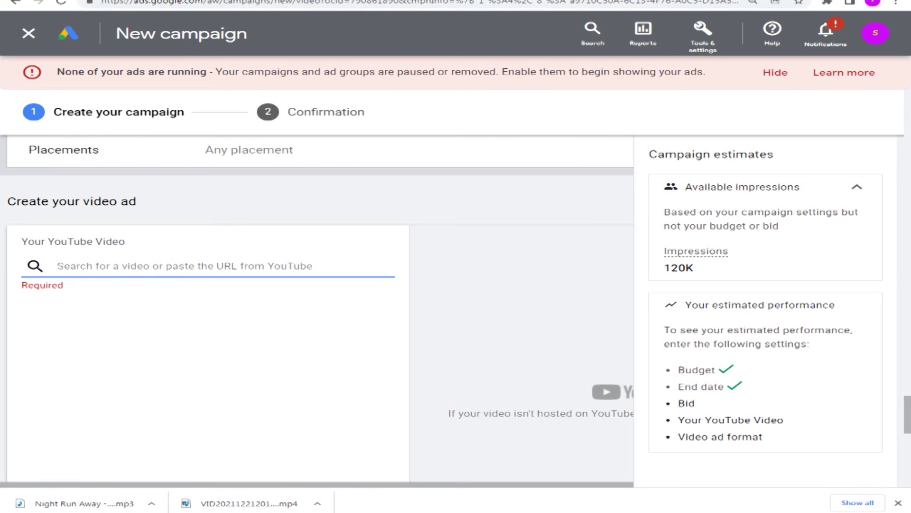
- Add the Green Chicken Recipe video to the ad from its copied YouTube link and choose the in-feed video ad format
{"action": "left_click", "coordinate": [138, 270]}
{"action": "key", "text": "ctrl+v"}
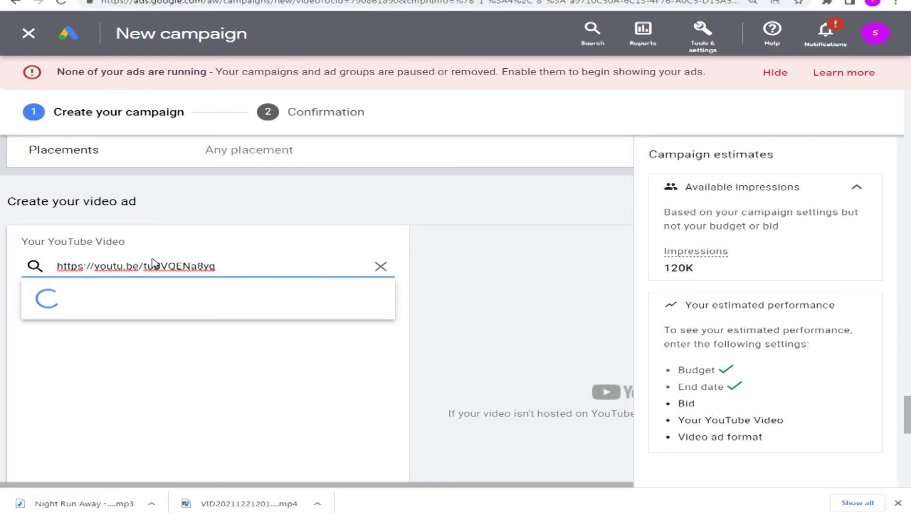
{"action": "scroll", "coordinate": [340, 320], "scroll_direction": "down", "scroll_amount": 1}
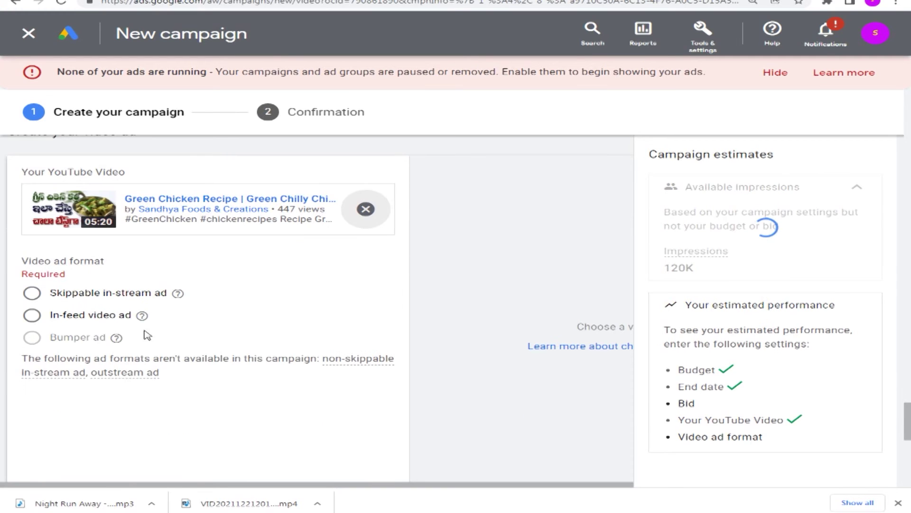
{"action": "left_click", "coordinate": [33, 315]}
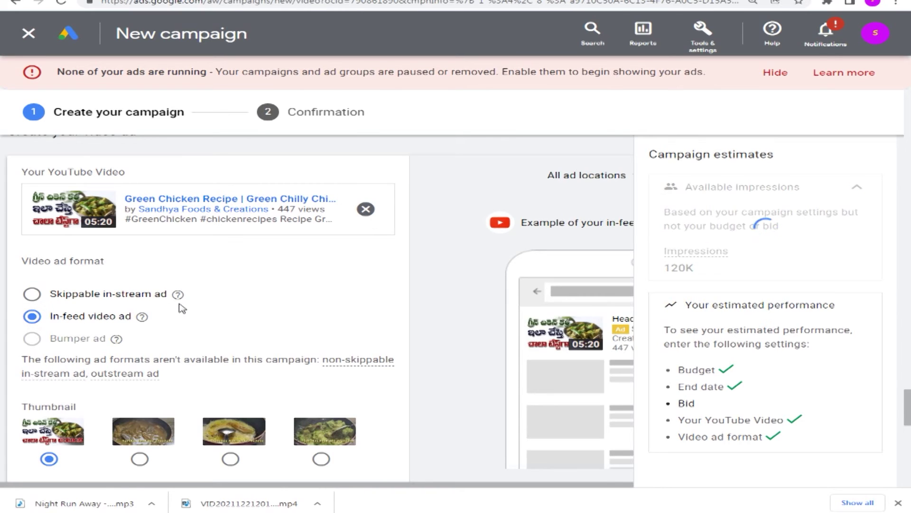
- Examine the in-feed ad's thumbnail, headline and description fields together with the ad preview
{"action": "scroll", "coordinate": [334, 279], "scroll_direction": "down", "scroll_amount": 1}
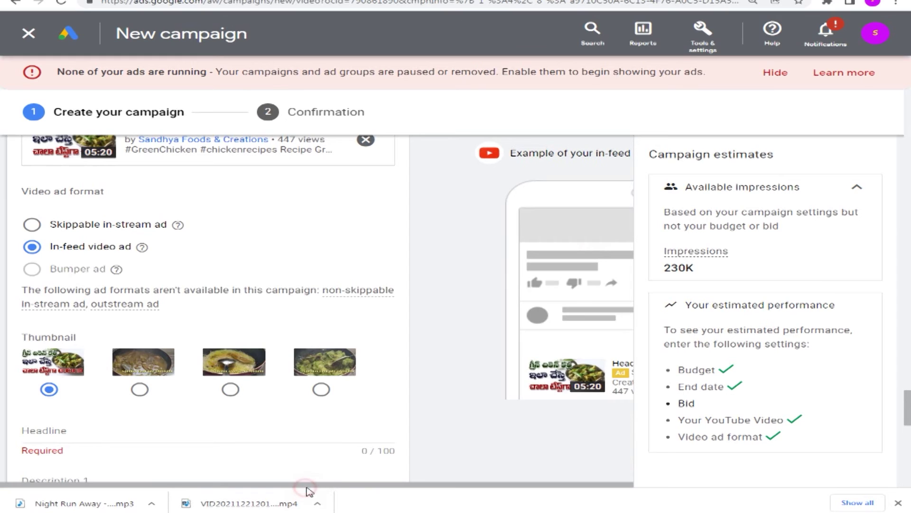
{"action": "left_click", "coordinate": [377, 480]}
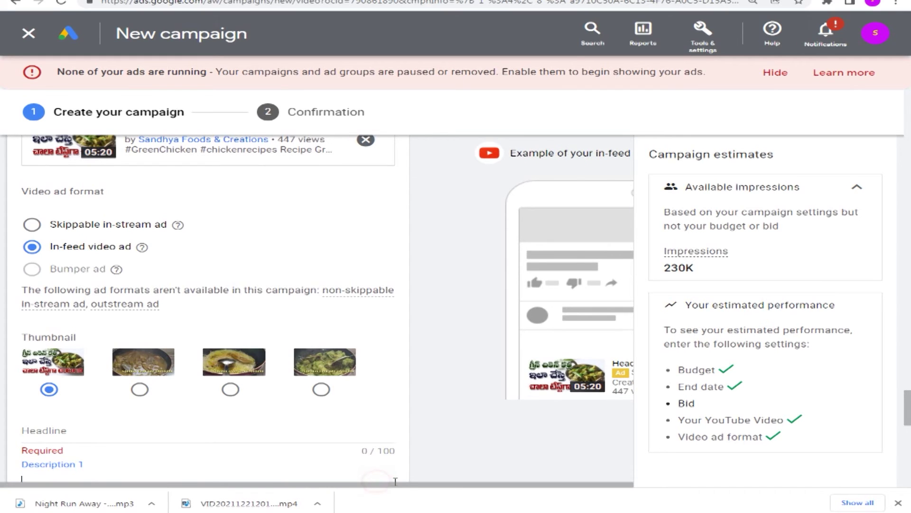
{"action": "left_click_drag", "start_coordinate": [446, 484], "coordinate": [369, 490]}
{"action": "scroll", "coordinate": [429, 375], "scroll_direction": "down", "scroll_amount": 3}
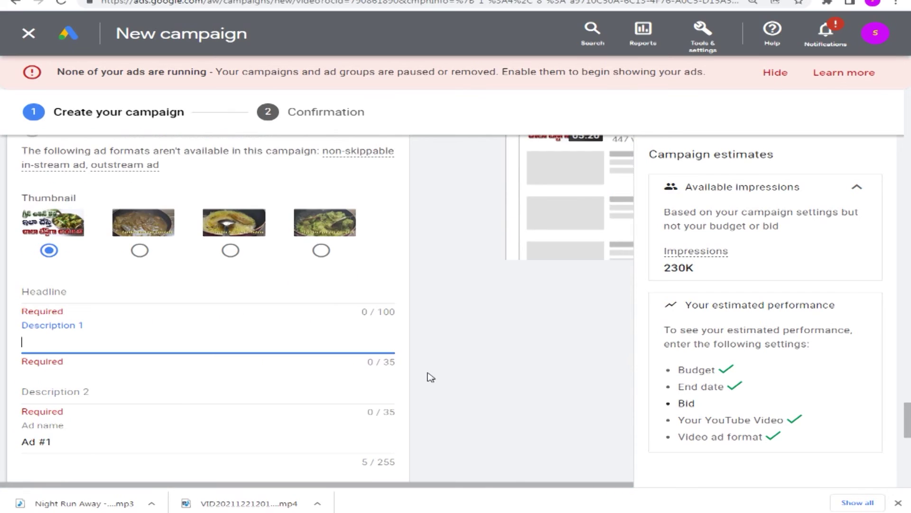
{"action": "scroll", "coordinate": [432, 377], "scroll_direction": "up", "scroll_amount": 2}
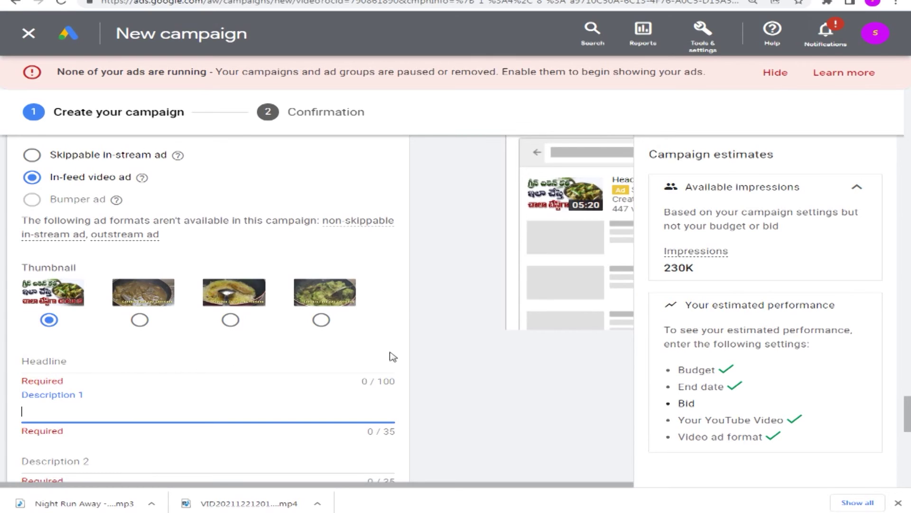
{"action": "scroll", "coordinate": [390, 358], "scroll_direction": "down", "scroll_amount": 2}
{"action": "left_click_drag", "start_coordinate": [466, 484], "coordinate": [595, 485]}
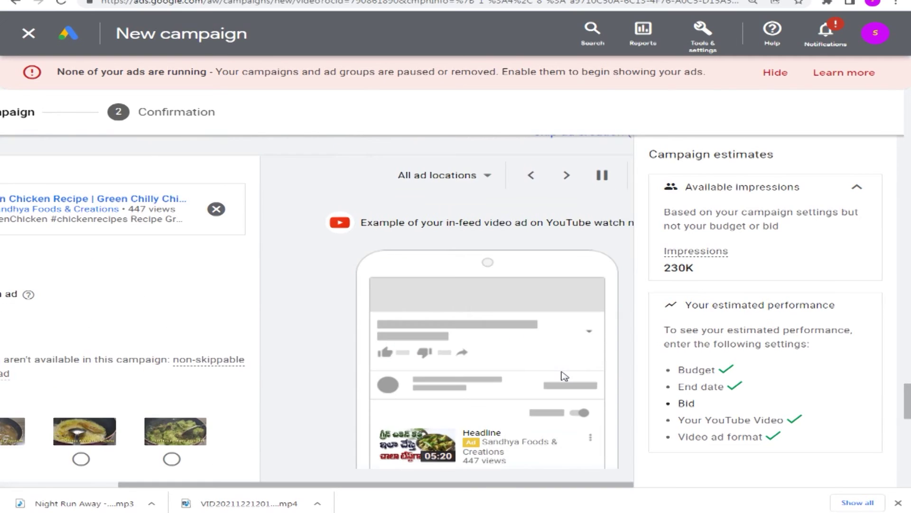
{"action": "scroll", "coordinate": [564, 376], "scroll_direction": "up", "scroll_amount": 2}
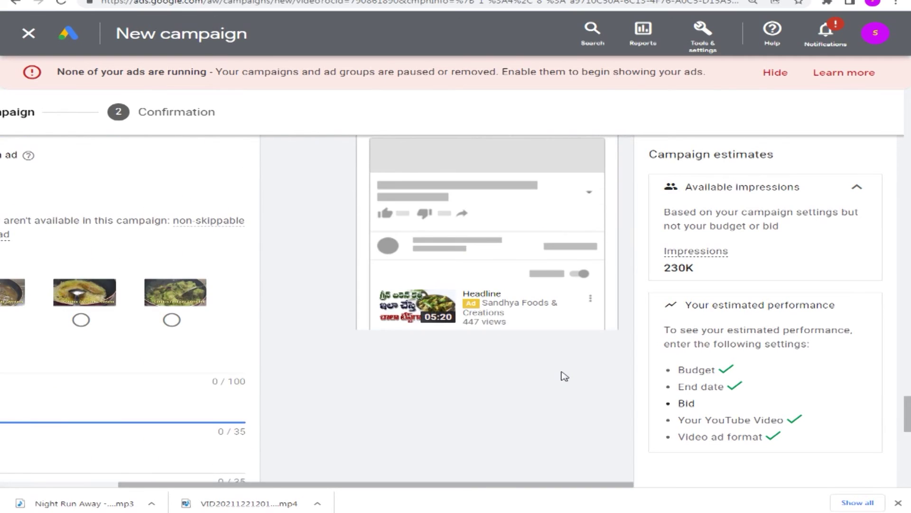
{"action": "scroll", "coordinate": [564, 376], "scroll_direction": "up", "scroll_amount": 2}
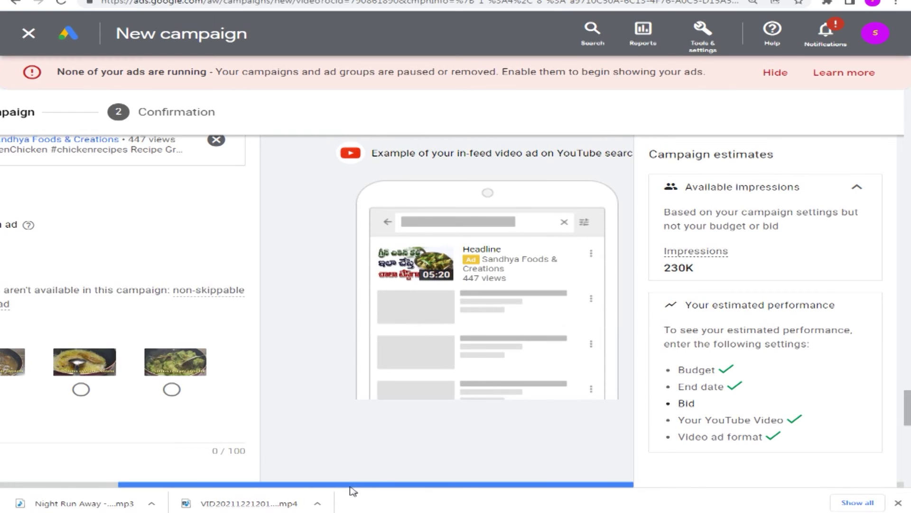
{"action": "left_click_drag", "start_coordinate": [354, 484], "coordinate": [153, 481]}
- Enter "subscribe" as the ad's headline and check it in the ad preview
{"action": "scroll", "coordinate": [202, 416], "scroll_direction": "down", "scroll_amount": 3}
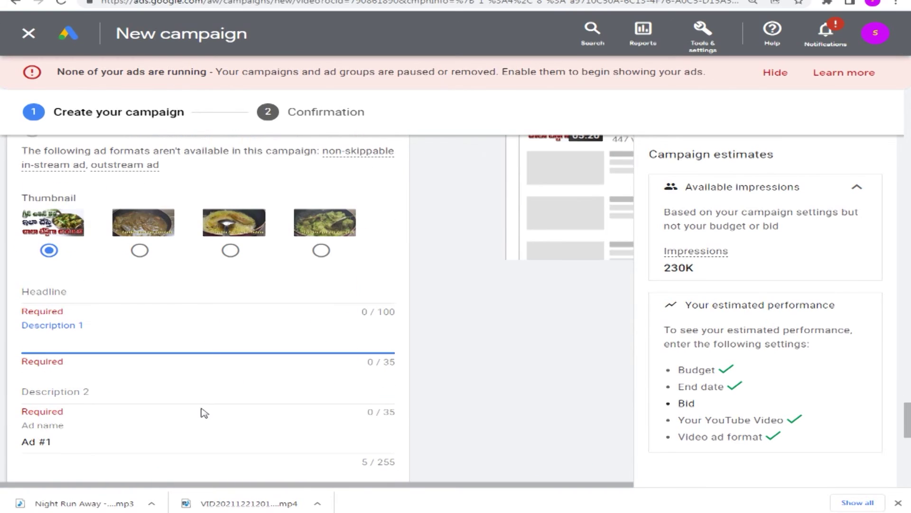
{"action": "left_click", "coordinate": [93, 318]}
{"action": "left_click", "coordinate": [110, 294]}
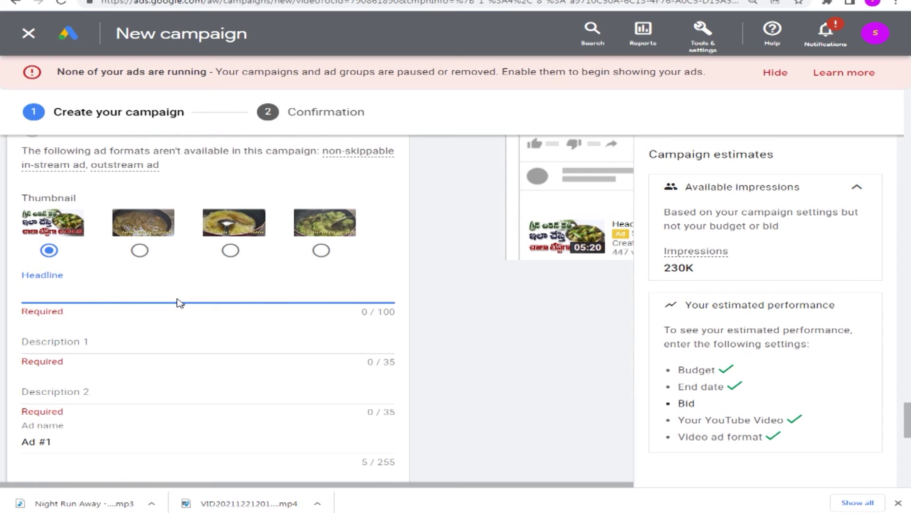
{"action": "type", "text": "subs"}
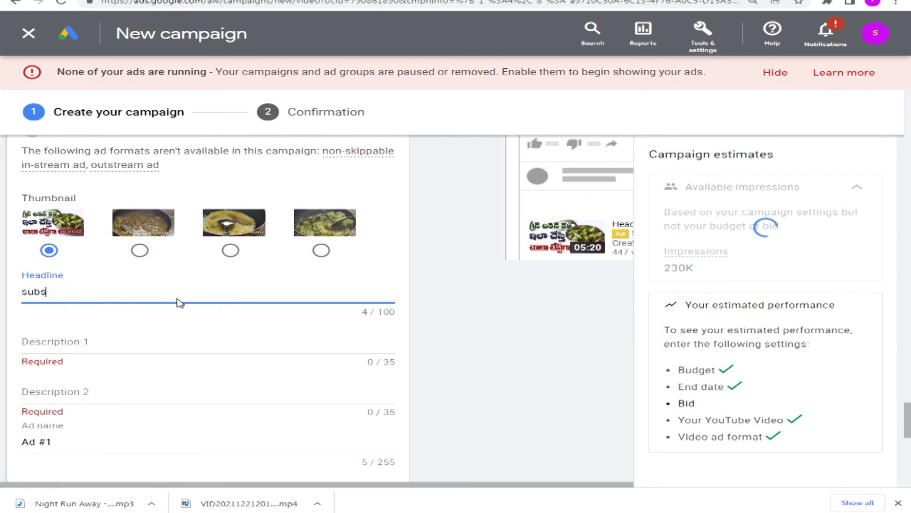
{"action": "type", "text": "cribe"}
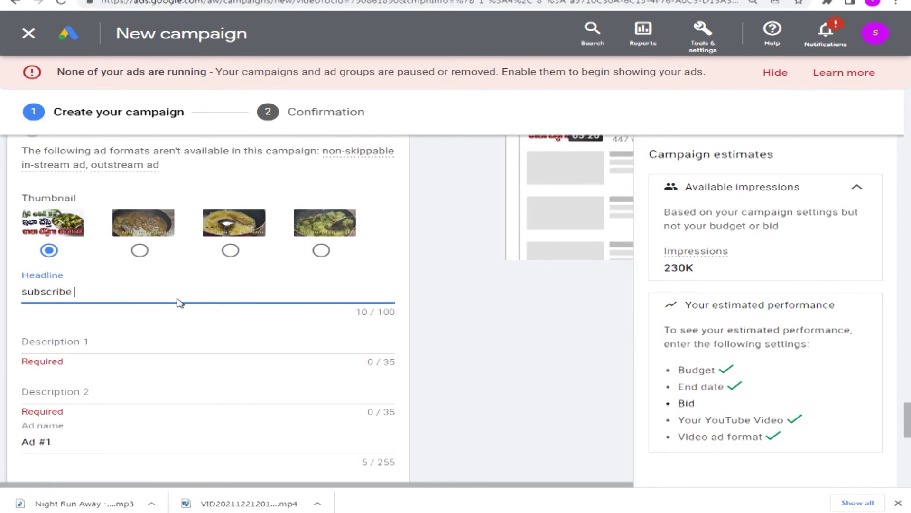
{"action": "scroll", "coordinate": [595, 312], "scroll_direction": "up", "scroll_amount": 1}
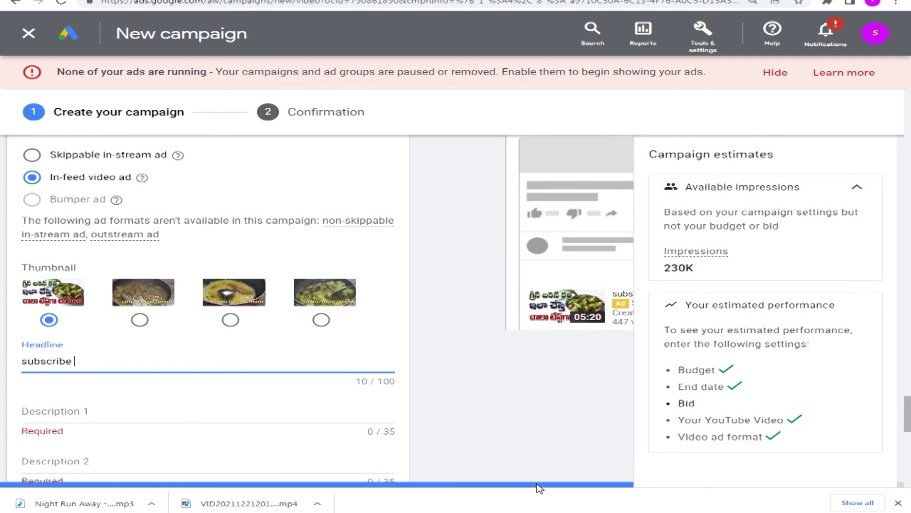
{"action": "left_click_drag", "start_coordinate": [537, 484], "coordinate": [606, 488]}
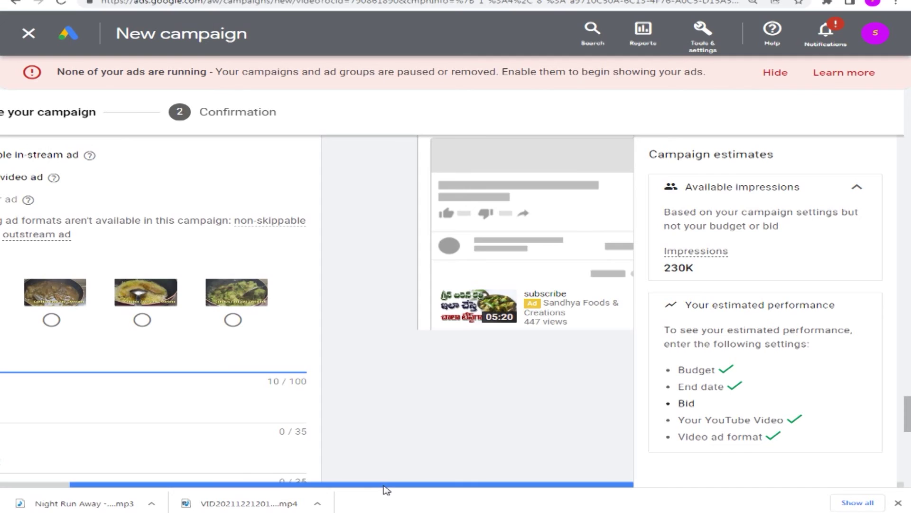
{"action": "scroll", "coordinate": [383, 489], "scroll_direction": "left", "scroll_amount": 3}
- Enter "green chicken how to cook at home" as the ad's Description 1
{"action": "scroll", "coordinate": [152, 385], "scroll_direction": "down", "scroll_amount": 3}
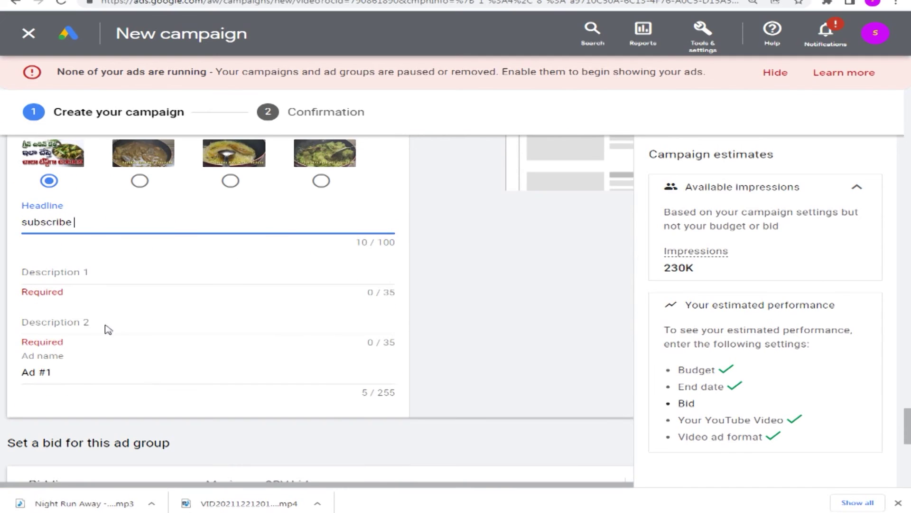
{"action": "left_click", "coordinate": [92, 270]}
{"action": "type", "text": "g"}
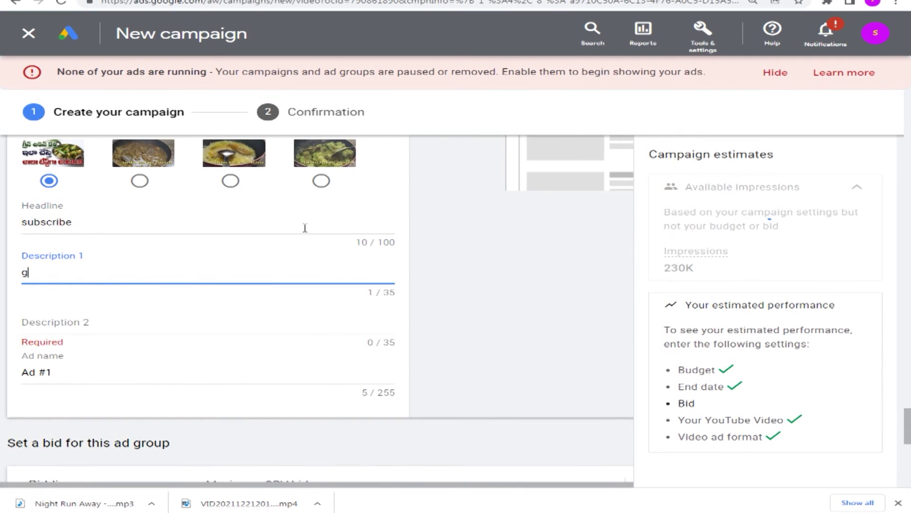
{"action": "type", "text": "reen chicken "}
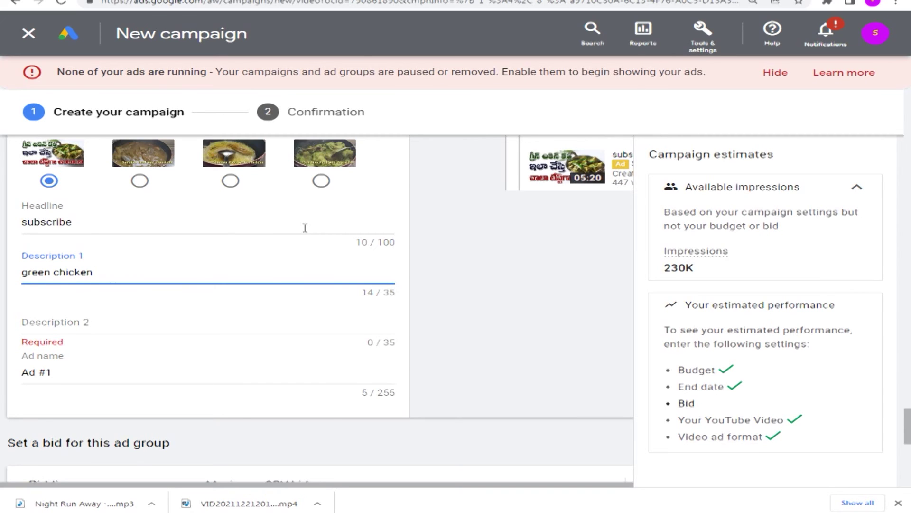
{"action": "type", "text": "how "}
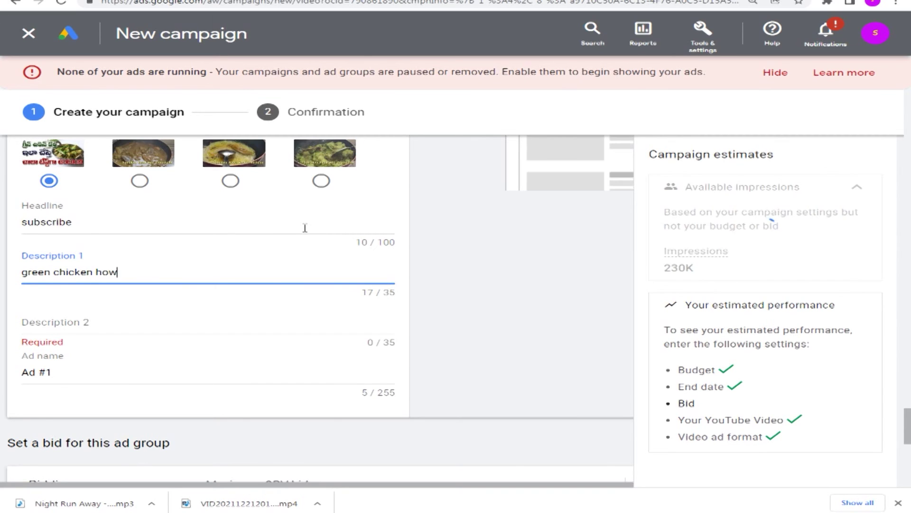
{"action": "type", "text": "to cook"}
{"action": "type", "text": "at home"}
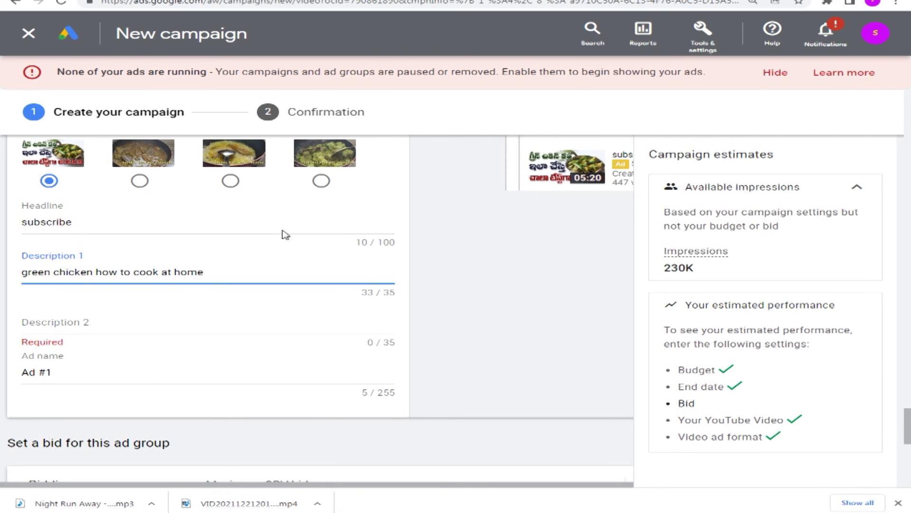
- Enter "how to make green chicken" as the ad's Description 2
{"action": "scroll", "coordinate": [285, 235], "scroll_direction": "down", "scroll_amount": 2}
{"action": "left_click", "coordinate": [84, 311]}
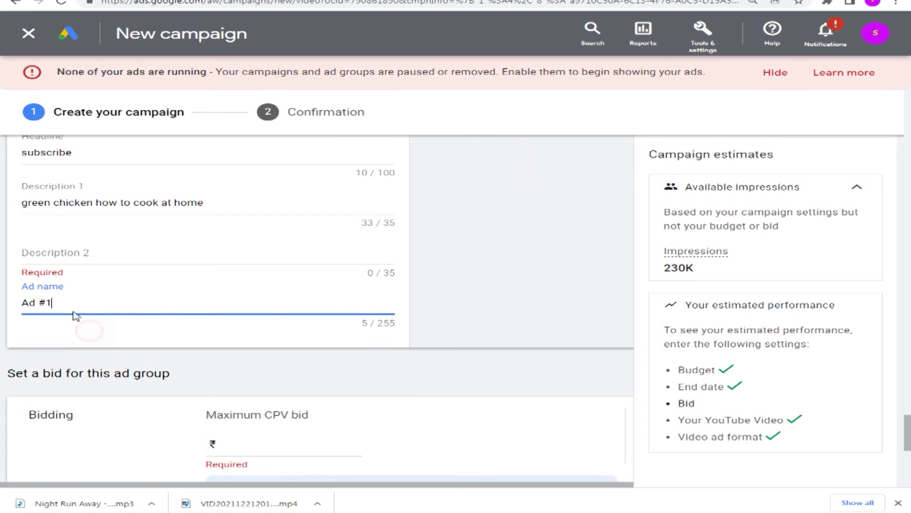
{"action": "triple_click", "coordinate": [104, 302]}
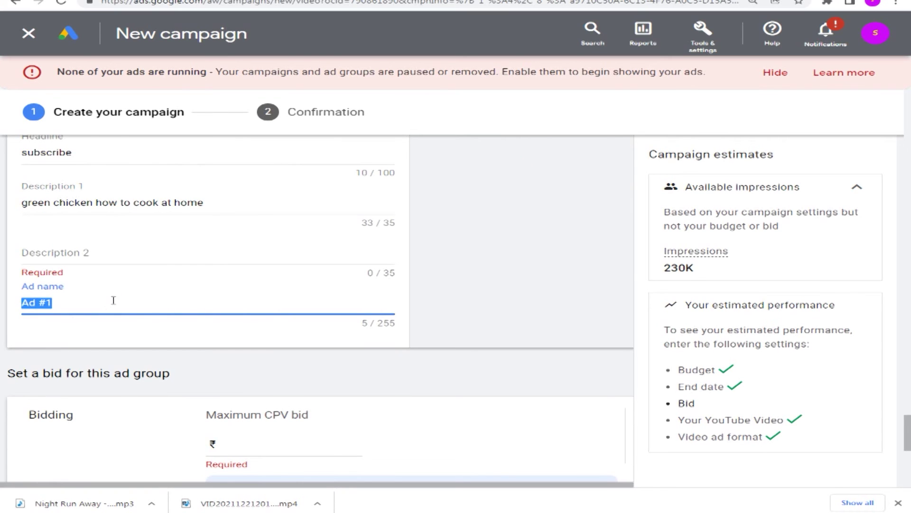
{"action": "left_click", "coordinate": [103, 251]}
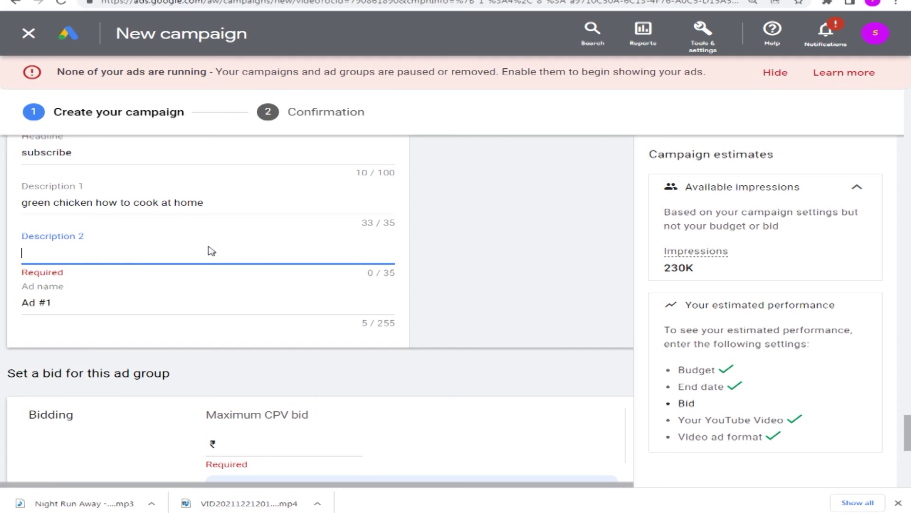
{"action": "type", "text": "how t"}
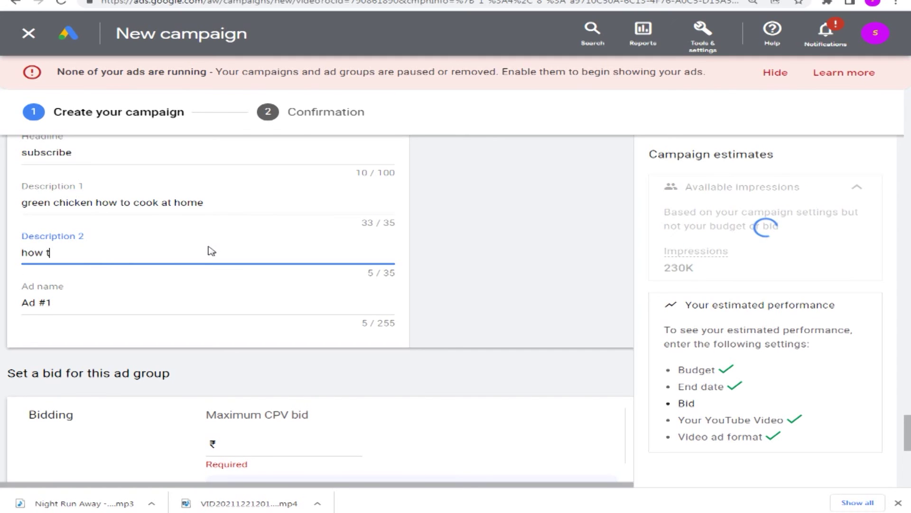
{"action": "type", "text": "o make g"}
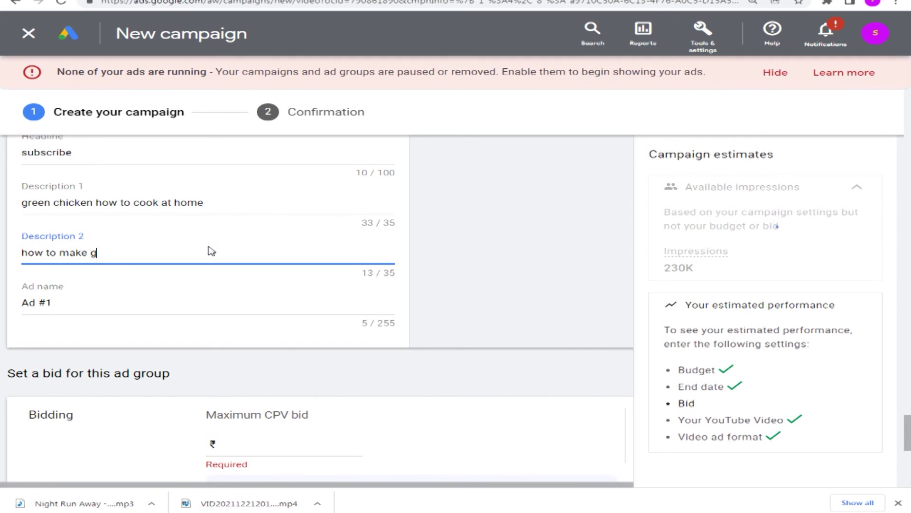
{"action": "type", "text": "reen chicken"}
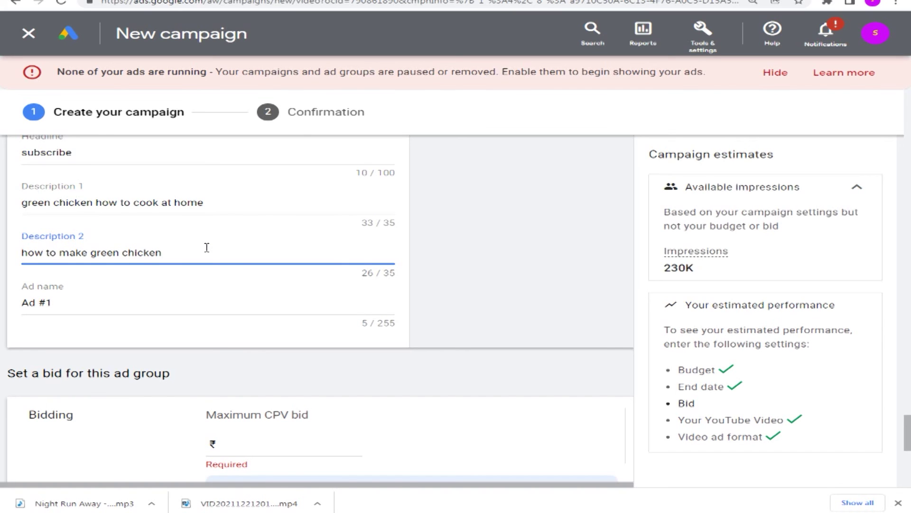
- Set the ad group's maximum CPV bid to ₹1.04 and try to create the campaign
{"action": "scroll", "coordinate": [240, 251], "scroll_direction": "down", "scroll_amount": 1}
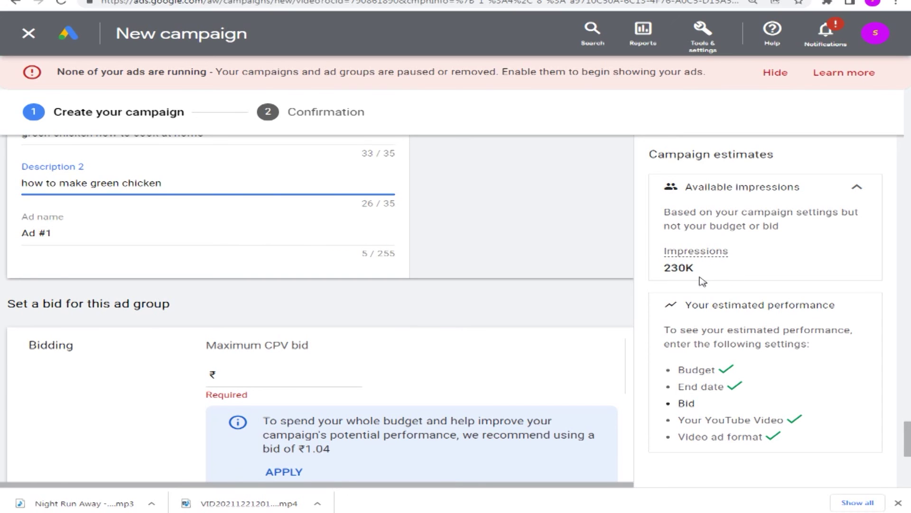
{"action": "scroll", "coordinate": [482, 273], "scroll_direction": "down", "scroll_amount": 1}
{"action": "left_click", "coordinate": [256, 302]}
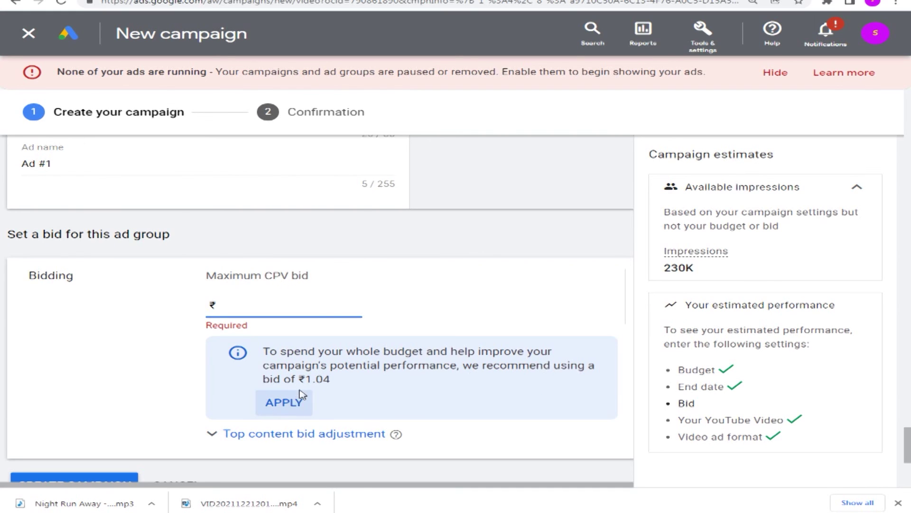
{"action": "left_click", "coordinate": [251, 300]}
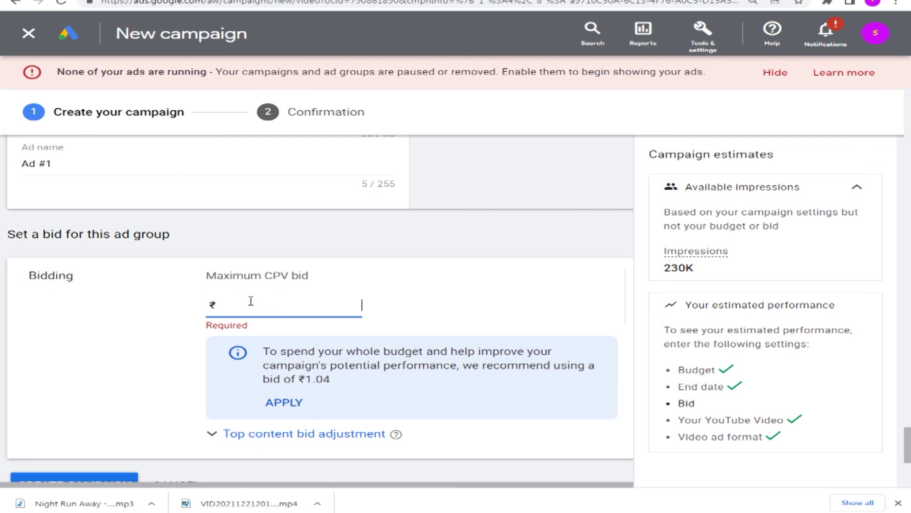
{"action": "type", "text": "1.00"}
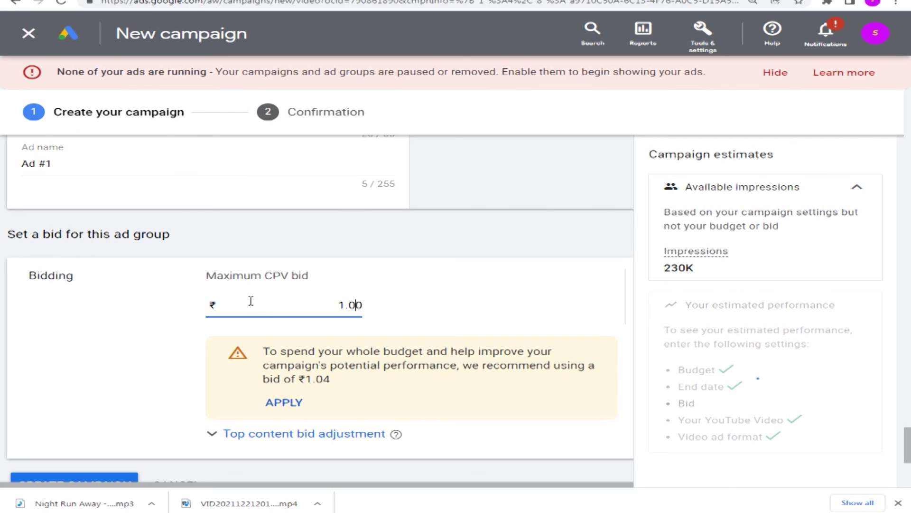
{"action": "key", "text": "BackSpace"}
{"action": "type", "text": "4"}
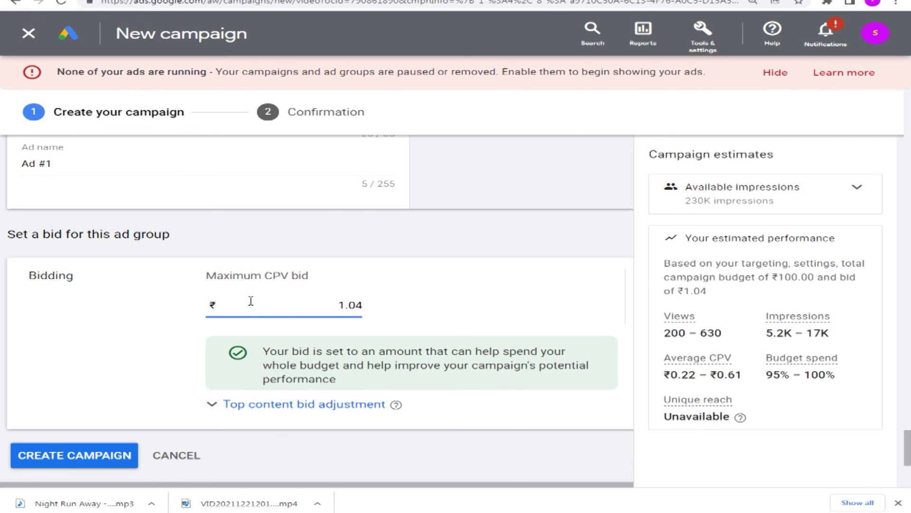
{"action": "scroll", "coordinate": [386, 351], "scroll_direction": "down", "scroll_amount": 1}
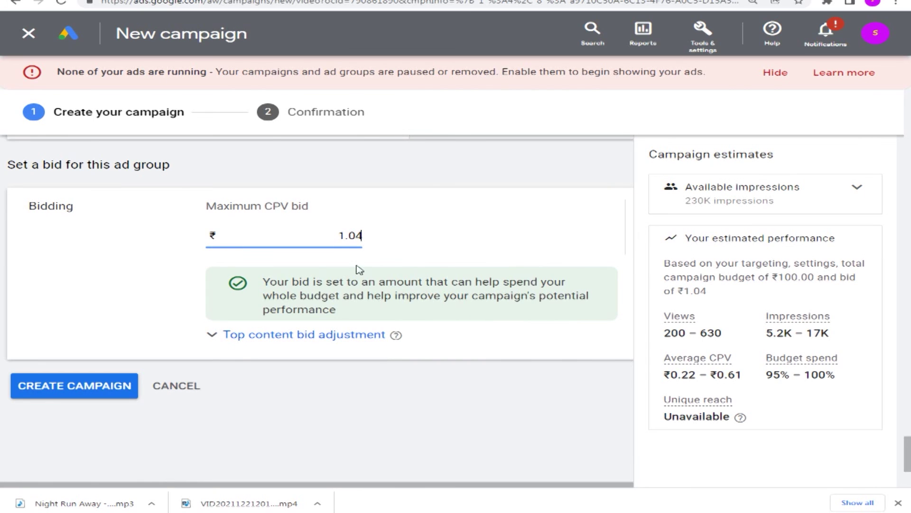
{"action": "left_click", "coordinate": [70, 394]}
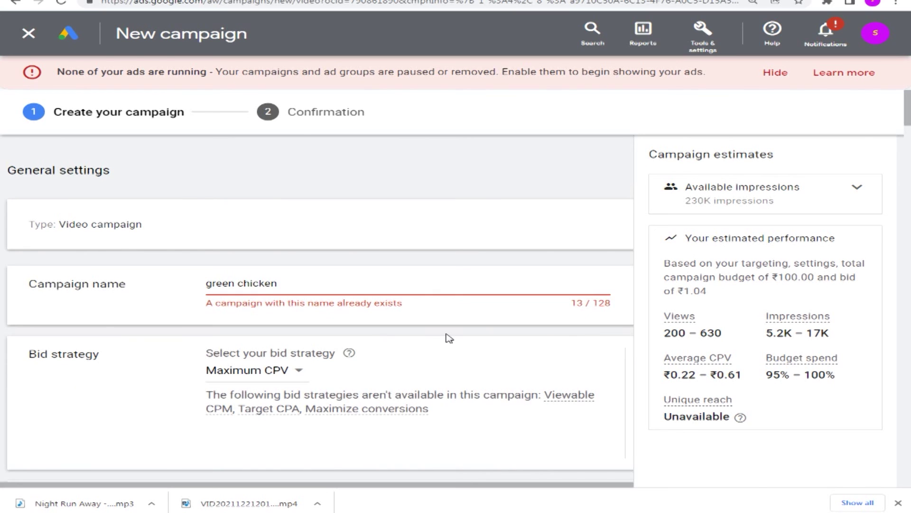
- Change the campaign name to "green chicken 1" in the general settings
{"action": "left_click", "coordinate": [292, 284]}
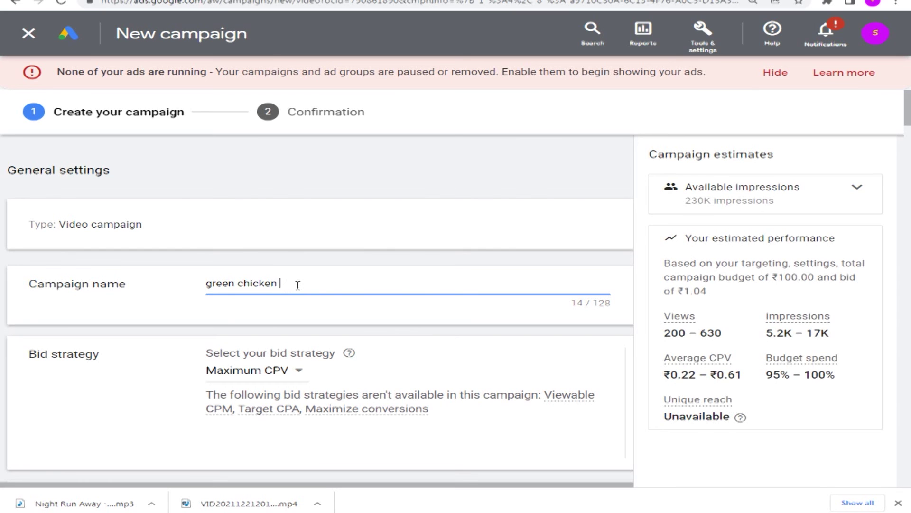
{"action": "key", "text": "BackSpace"}
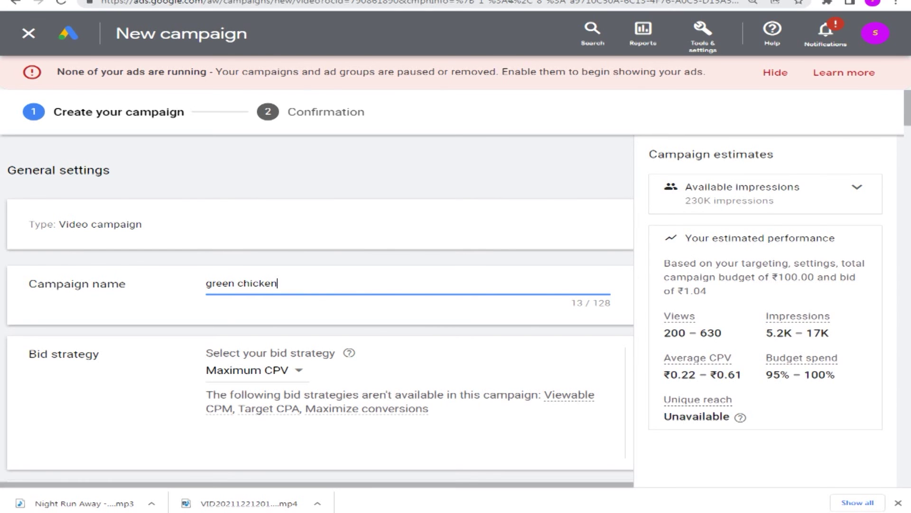
{"action": "type", "text": "1"}
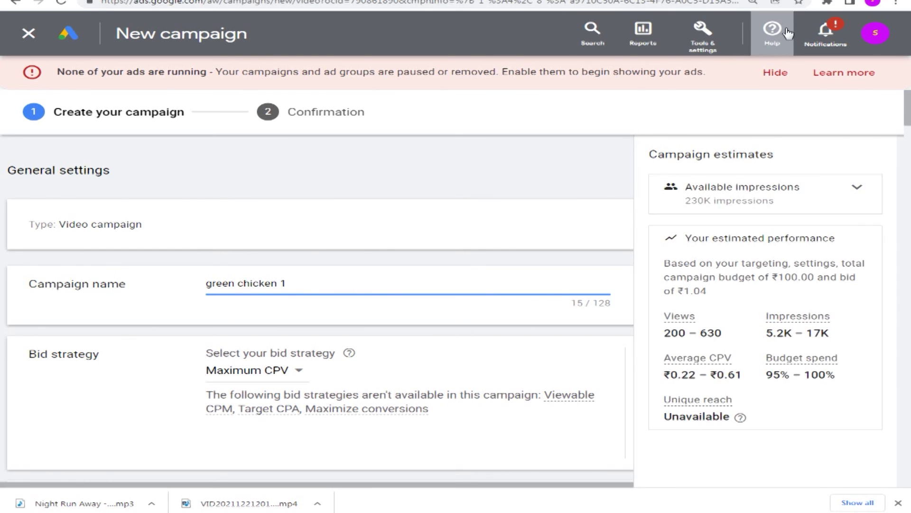
- Create the renamed video campaign and continue from the confirmation to its overview
{"action": "scroll", "coordinate": [480, 176], "scroll_direction": "down", "scroll_amount": 7}
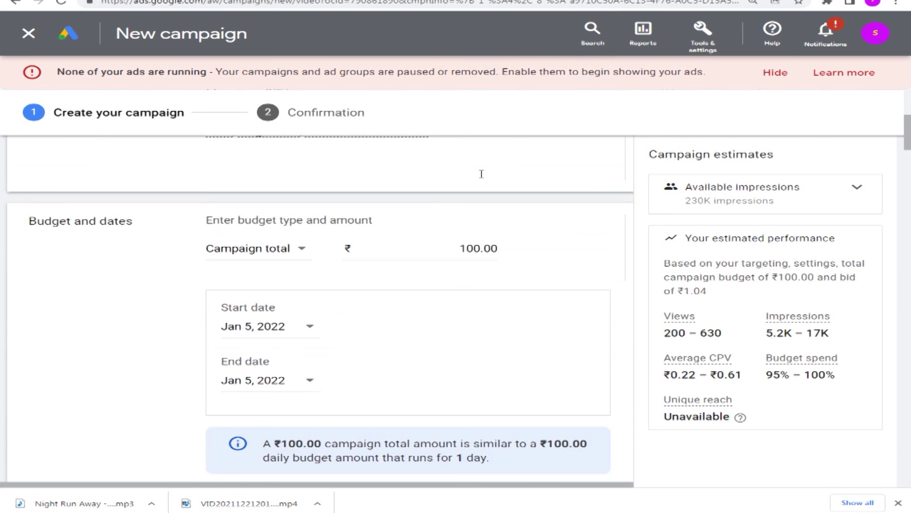
{"action": "scroll", "coordinate": [481, 176], "scroll_direction": "down", "scroll_amount": 3}
{"action": "scroll", "coordinate": [488, 175], "scroll_direction": "down", "scroll_amount": 10}
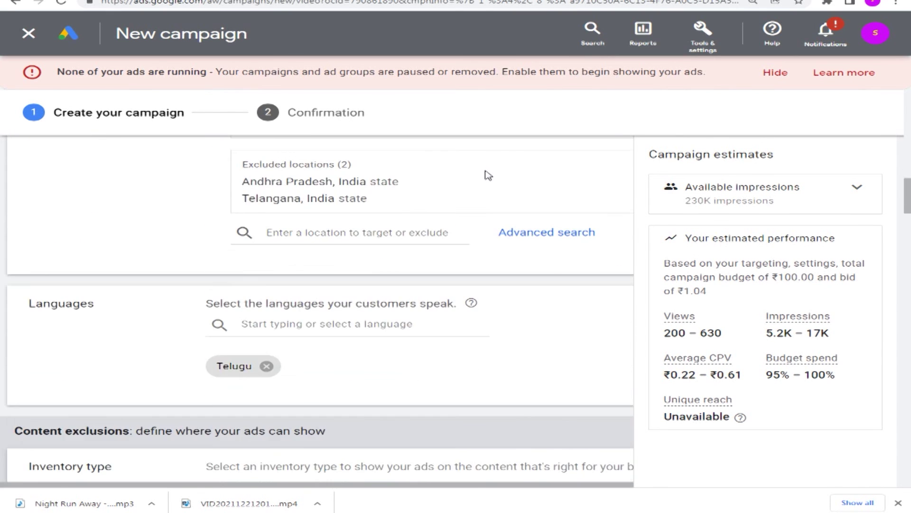
{"action": "scroll", "coordinate": [487, 175], "scroll_direction": "down", "scroll_amount": 15}
{"action": "scroll", "coordinate": [500, 176], "scroll_direction": "up", "scroll_amount": 5}
{"action": "scroll", "coordinate": [501, 178], "scroll_direction": "down", "scroll_amount": 10}
{"action": "scroll", "coordinate": [502, 179], "scroll_direction": "down", "scroll_amount": 15}
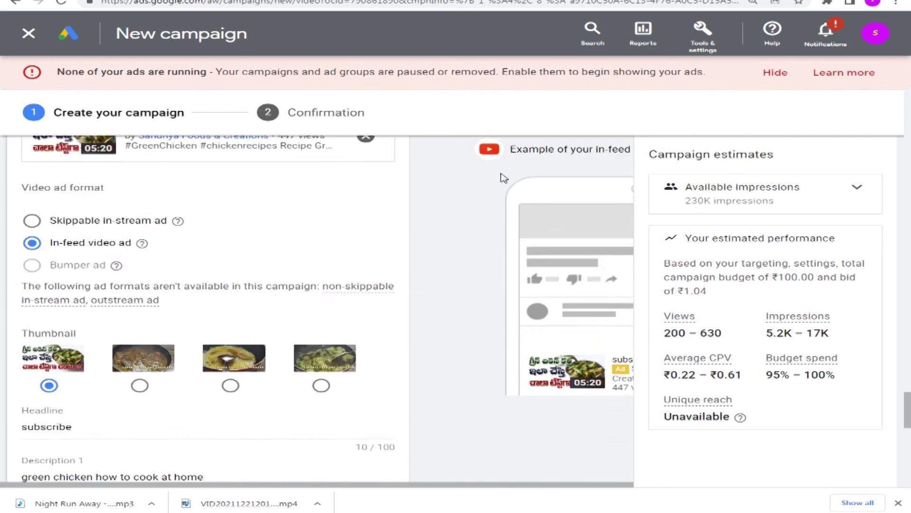
{"action": "scroll", "coordinate": [505, 178], "scroll_direction": "down", "scroll_amount": 15}
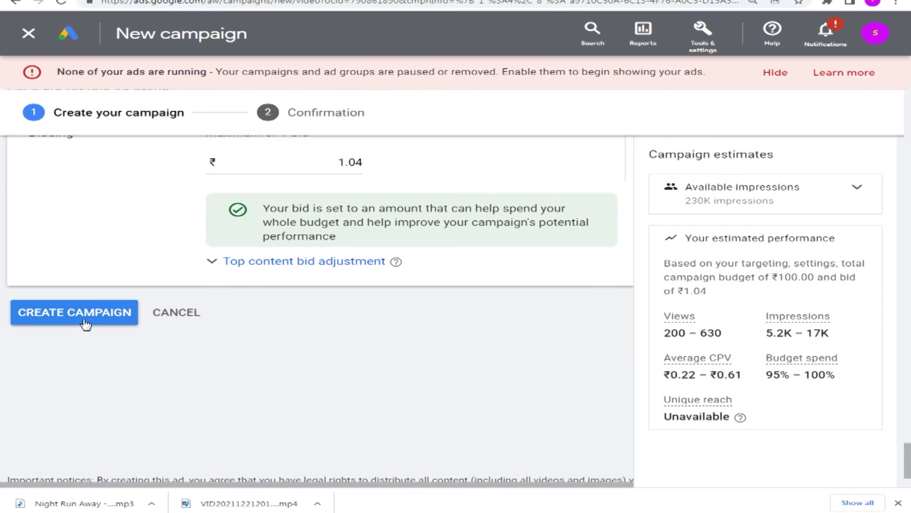
{"action": "left_click", "coordinate": [88, 319]}
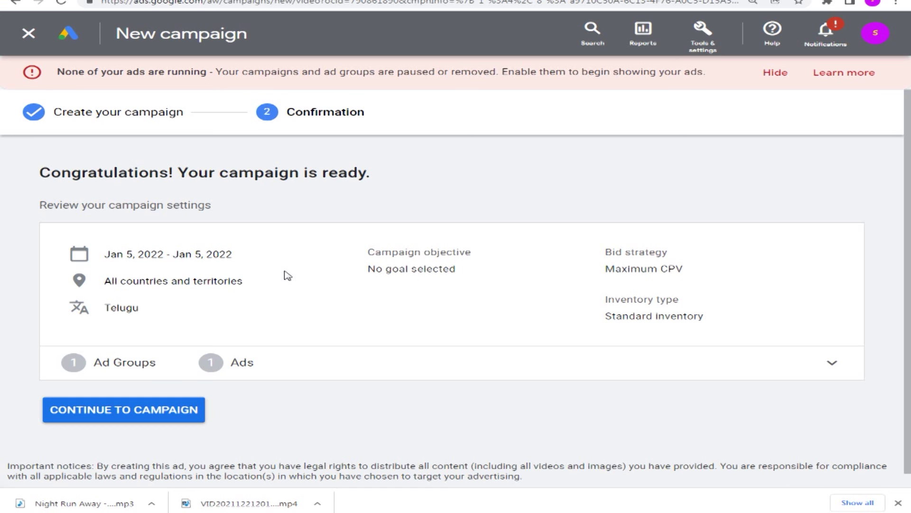
{"action": "left_click", "coordinate": [123, 409]}
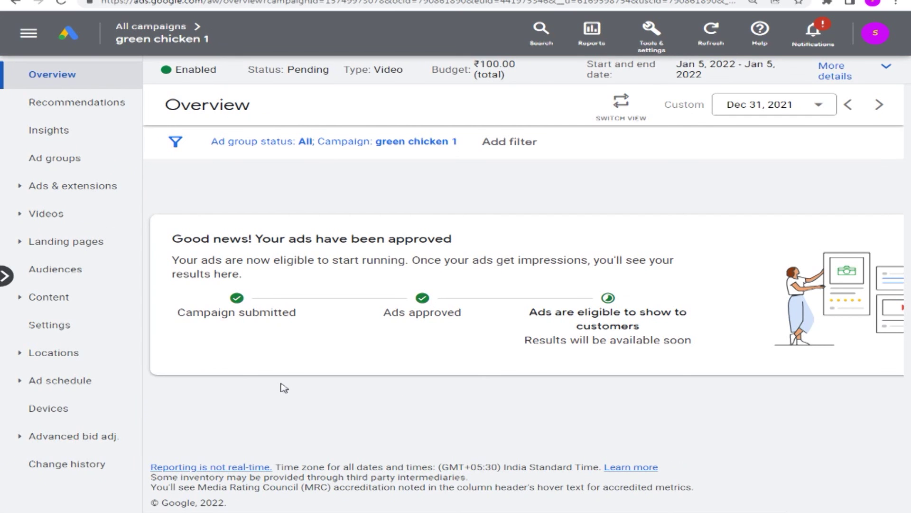